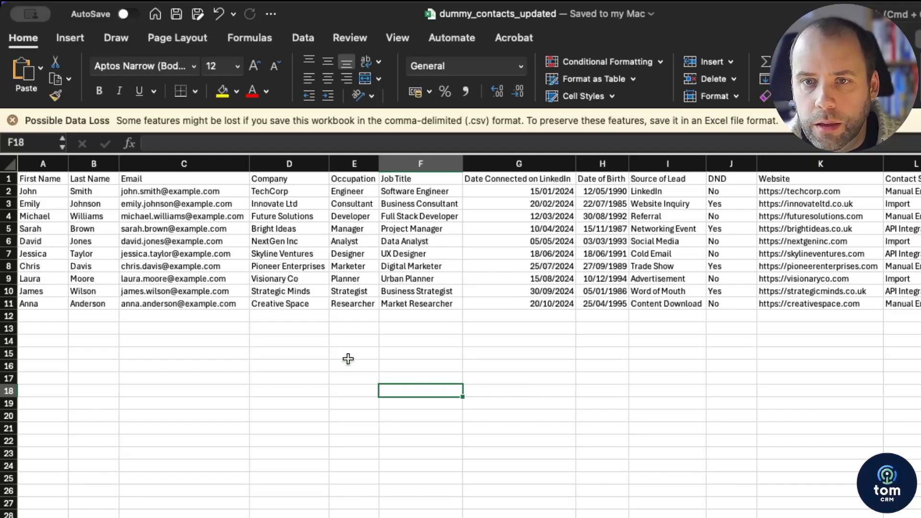
Review the contact columns in the dummy_contacts_updated spreadsheet, from the name fields through to Postal Code
scroll(126, 191, right, 5)
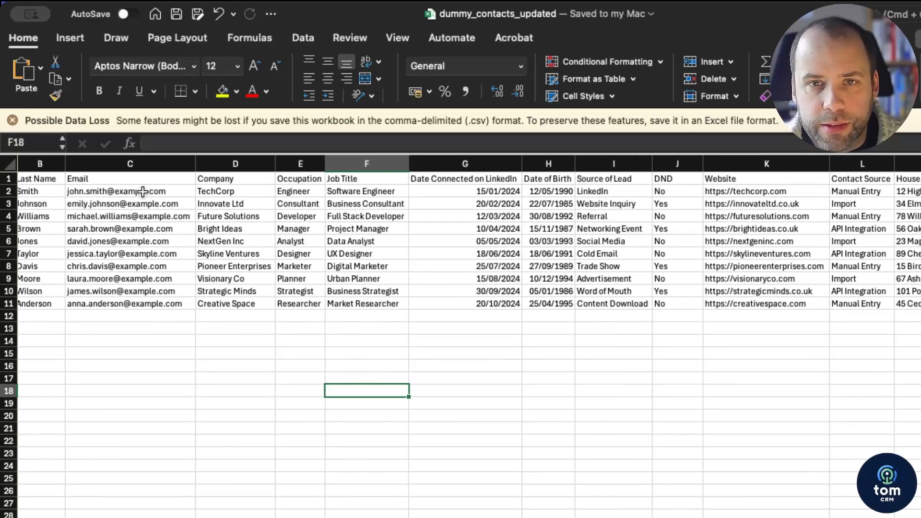
scroll(288, 187, right, 2)
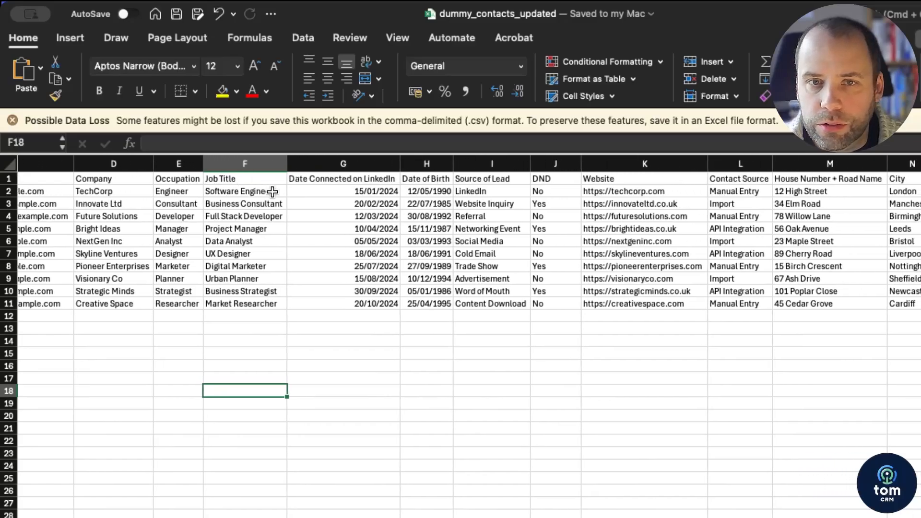
scroll(288, 183, right, 5)
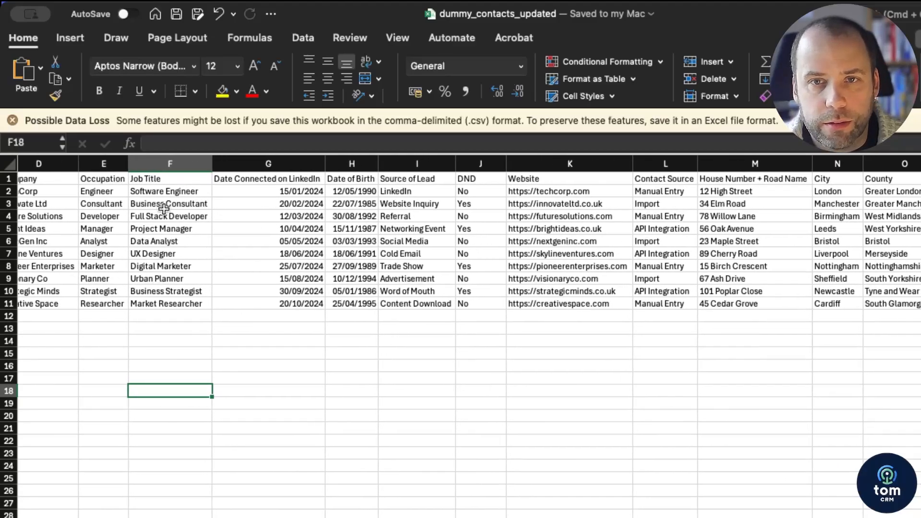
scroll(422, 192, right, 1)
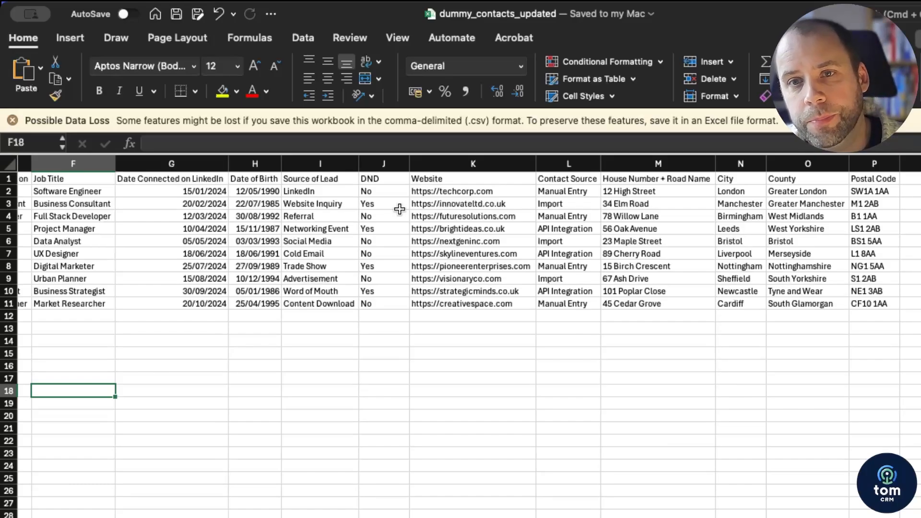
scroll(399, 208, right, 5)
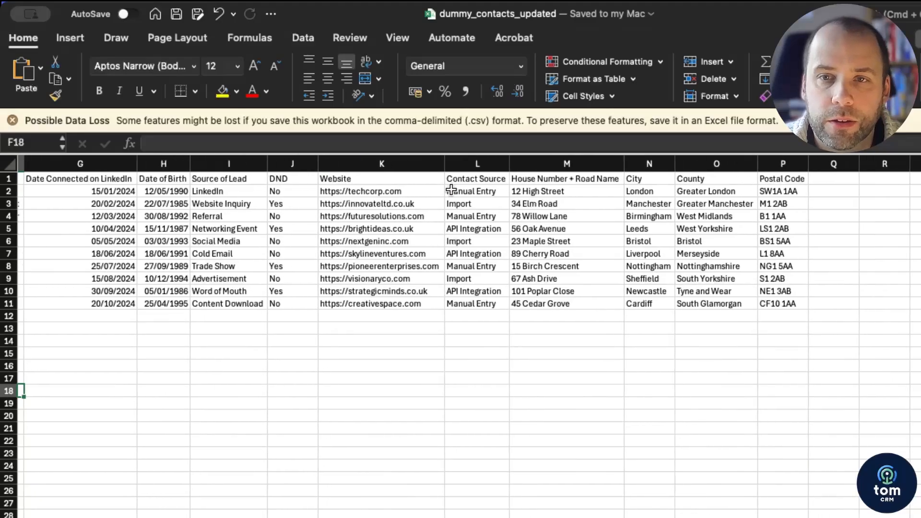
scroll(450, 189, right, 5)
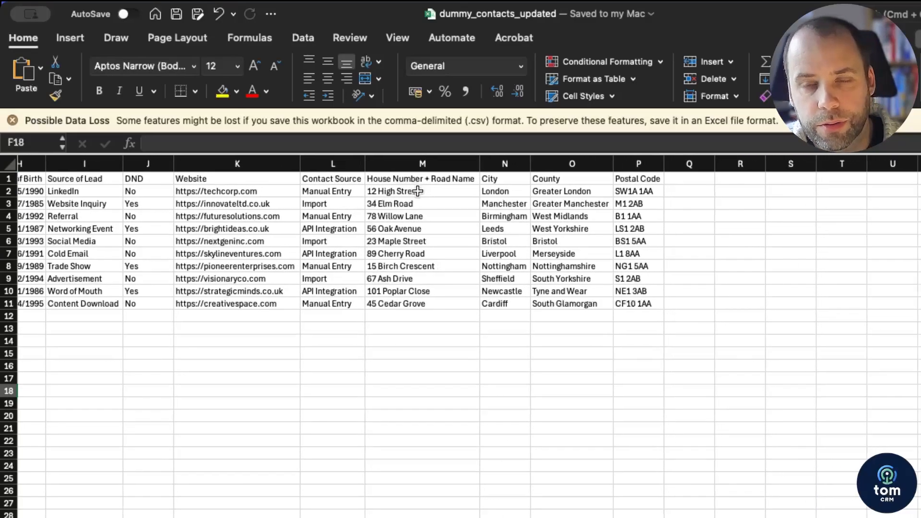
scroll(427, 192, left, 10)
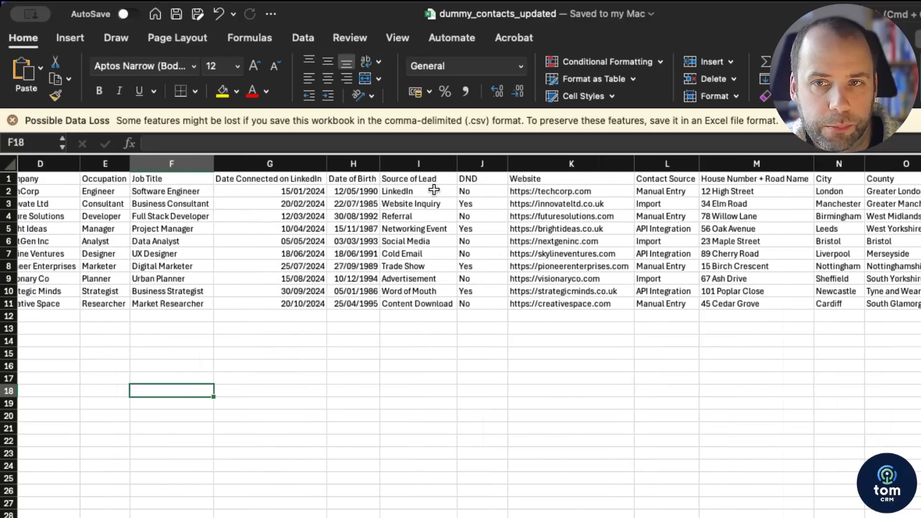
scroll(433, 189, right, 2)
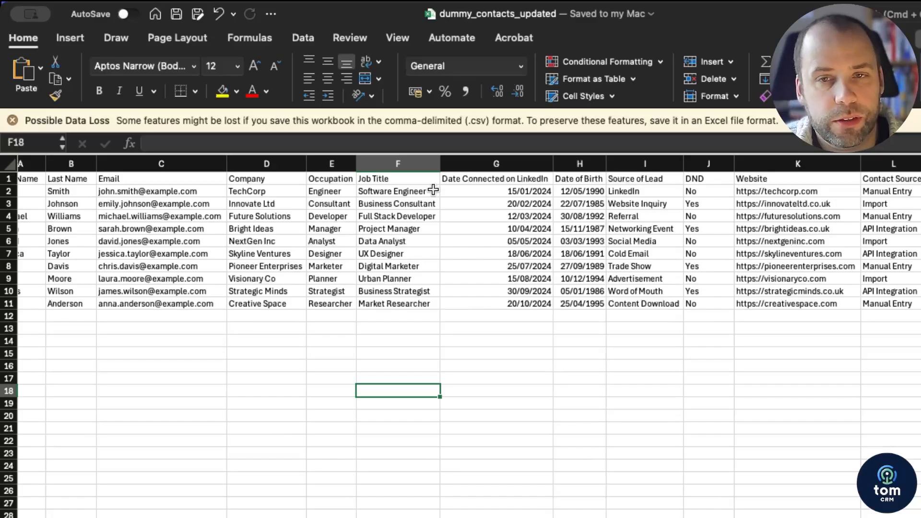
scroll(294, 183, left, 1)
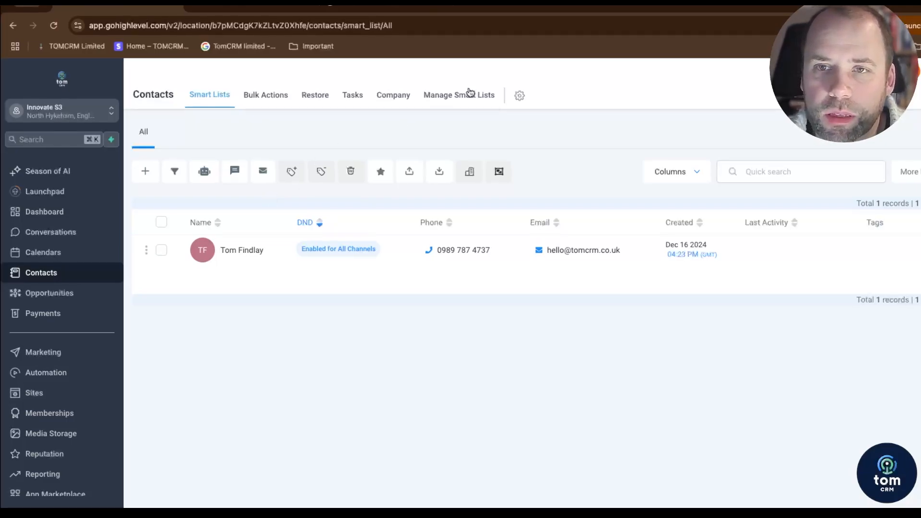
Switch to GoHighLevel, open the contact field settings and check which fields from the spreadsheet already exist
click(520, 97)
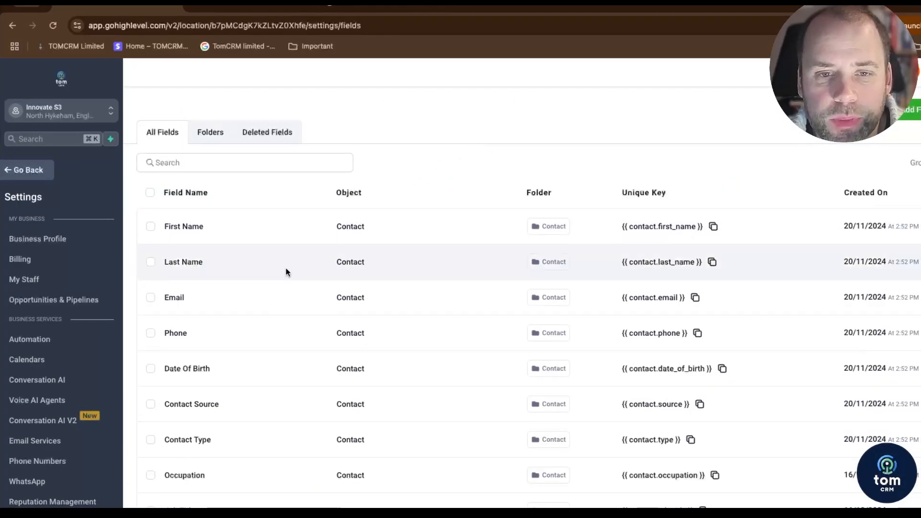
scroll(284, 253, down, 1)
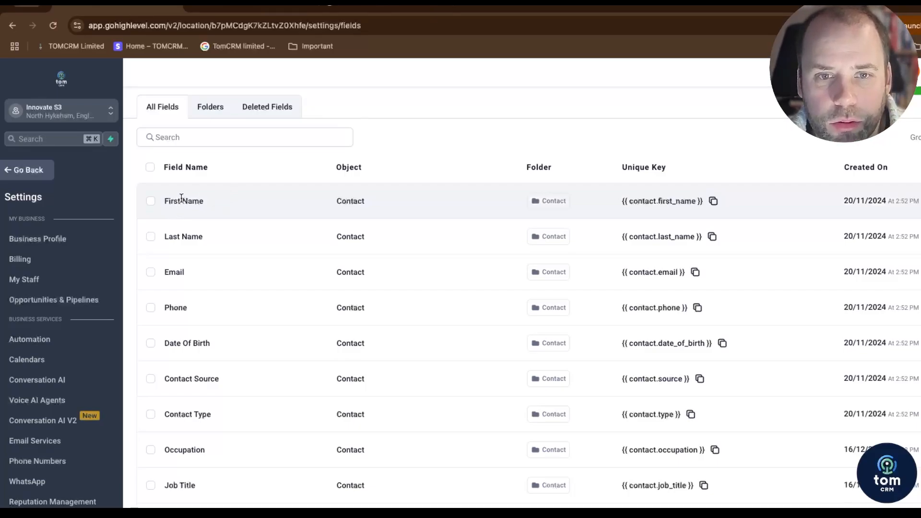
scroll(189, 204, down, 1)
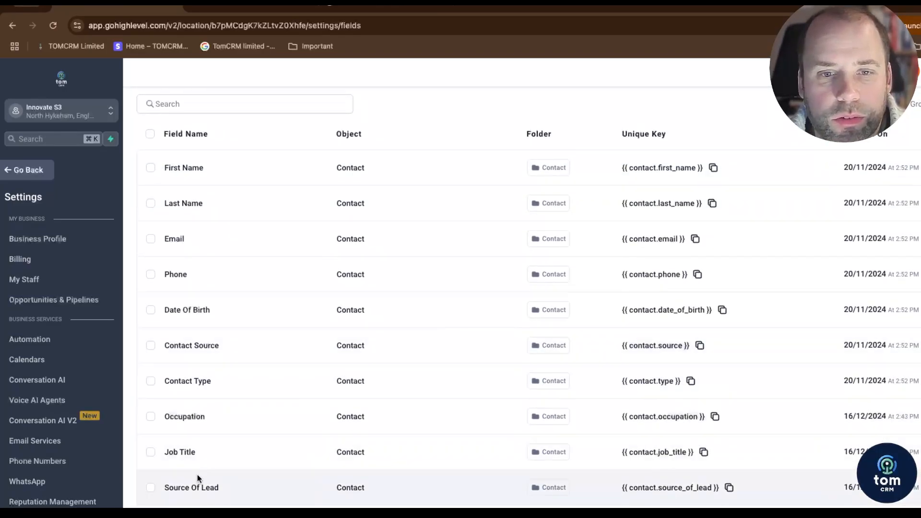
scroll(220, 387, up, 1)
scroll(221, 384, down, 1)
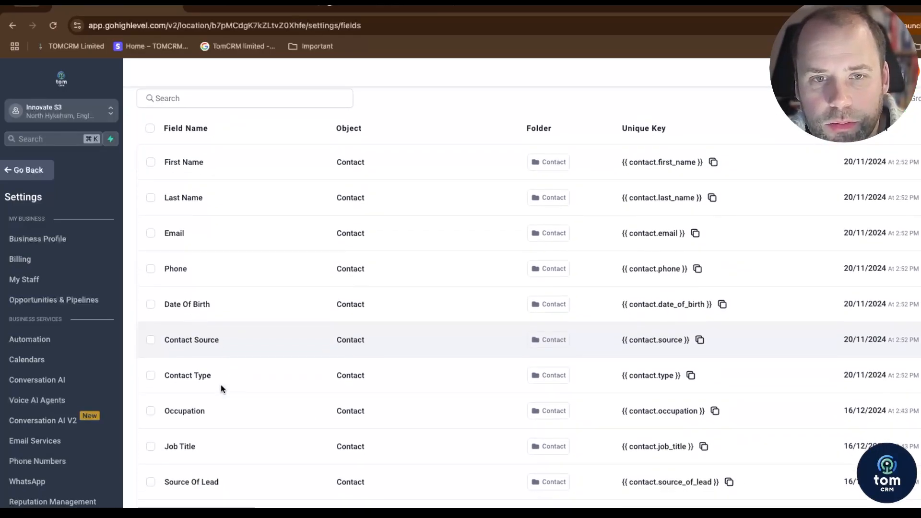
scroll(221, 385, up, 2)
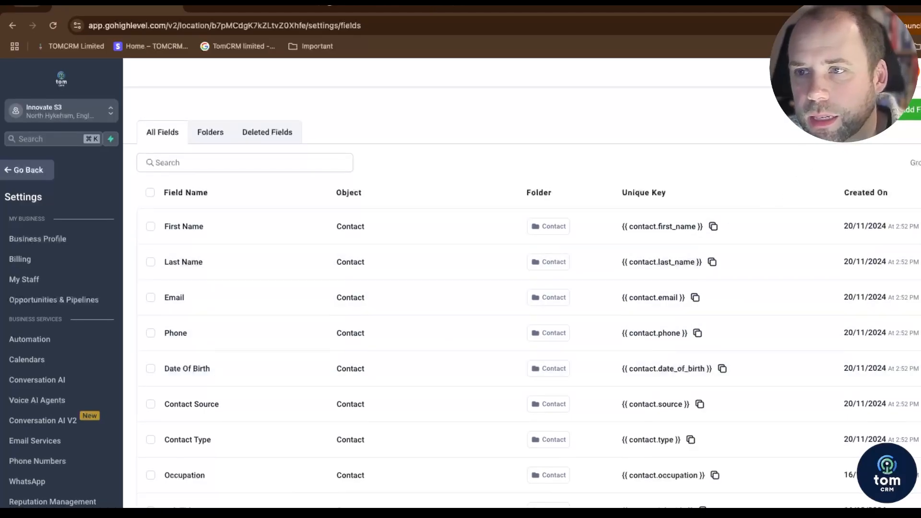
Start a new custom field of the Single Line type and name it DOB
click(908, 110)
click(292, 217)
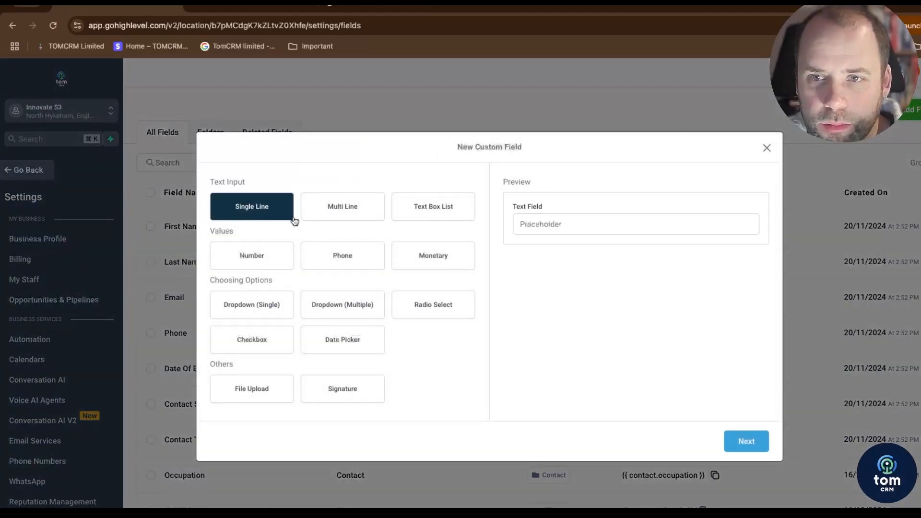
click(755, 442)
click(279, 267)
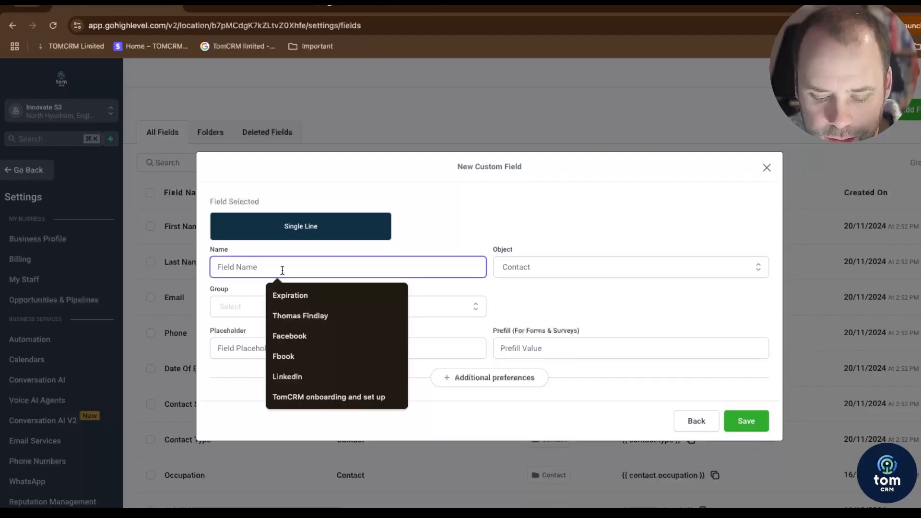
text(DOB)
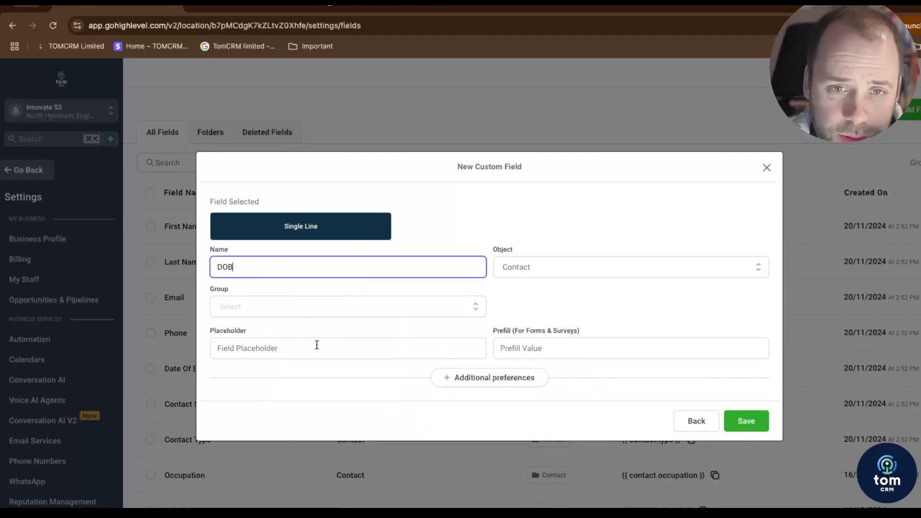
Assign the DOB field to the Contact group and keep Contact as its object
click(284, 311)
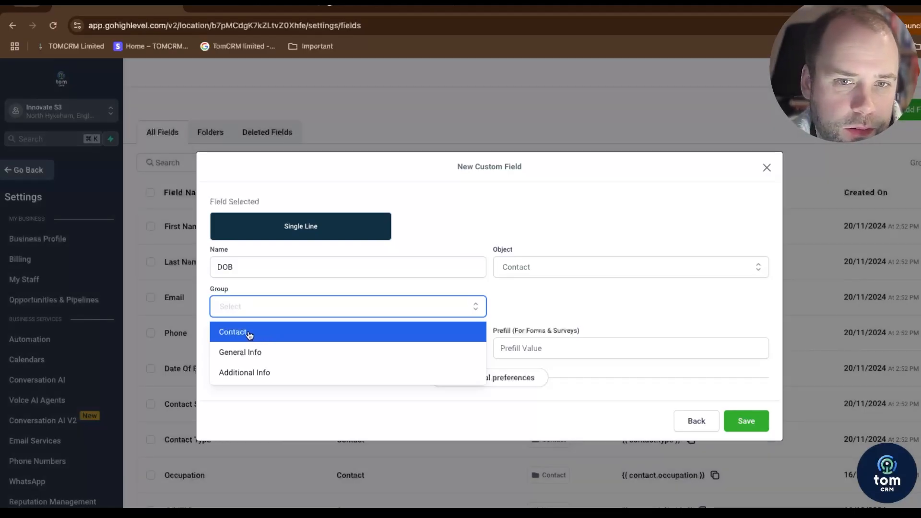
click(254, 332)
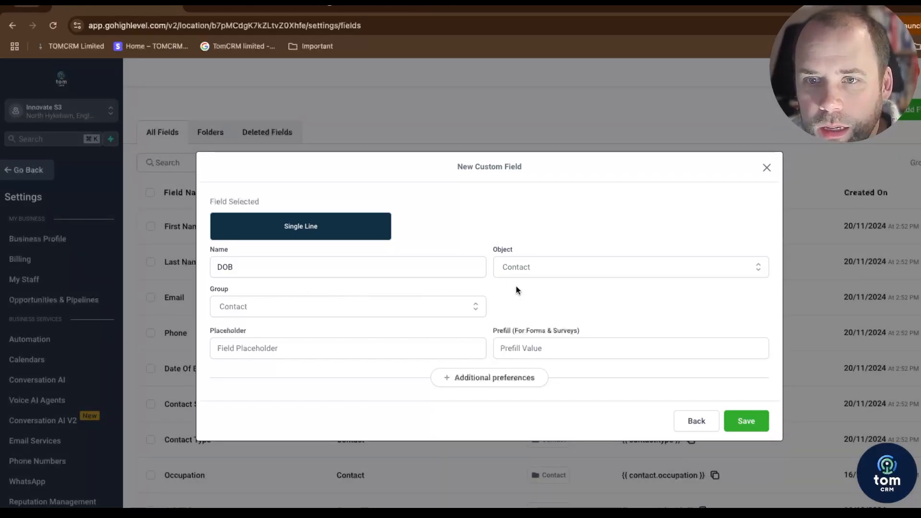
click(529, 268)
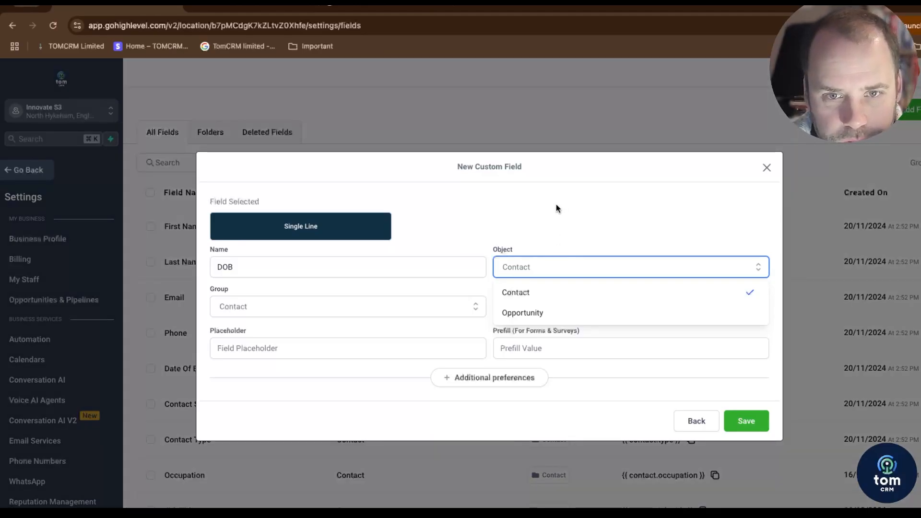
click(556, 208)
Set the DOB field's placeholder to DOB and save the field
click(276, 343)
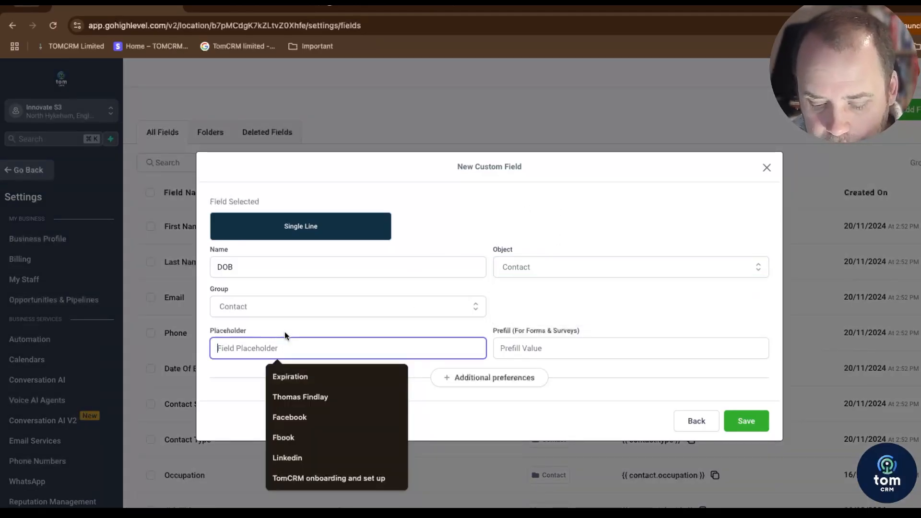
text(DOB)
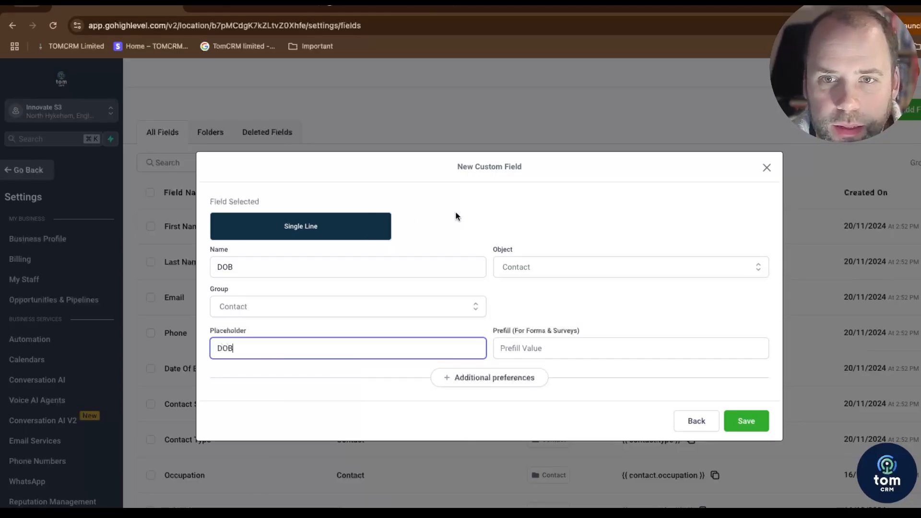
click(457, 216)
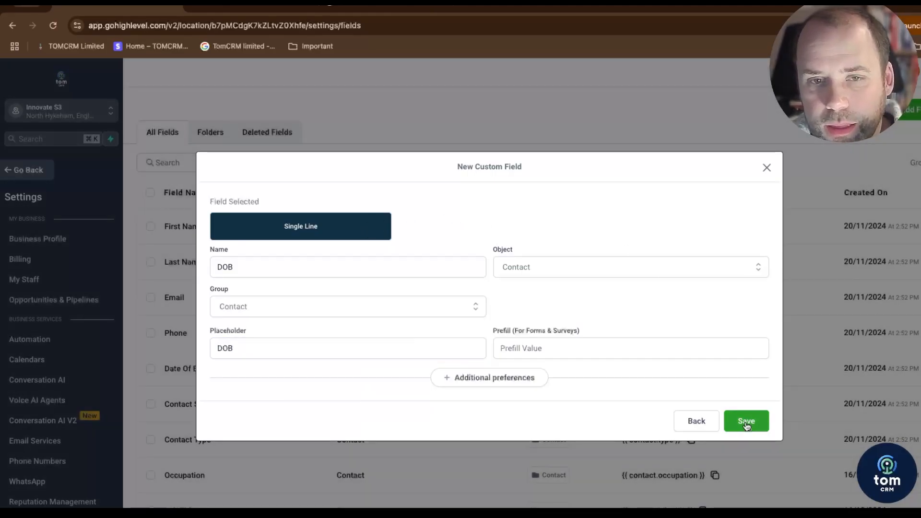
click(746, 421)
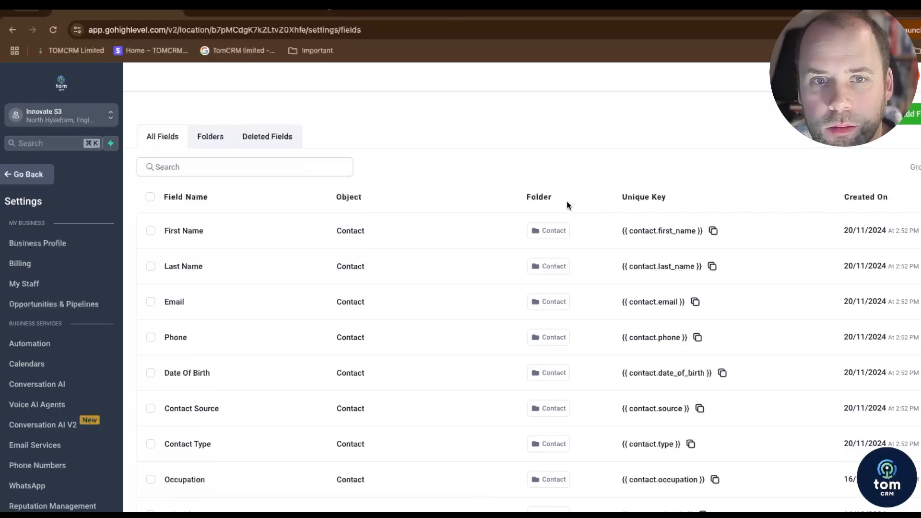
Start another new custom field of the Single Line type
click(906, 121)
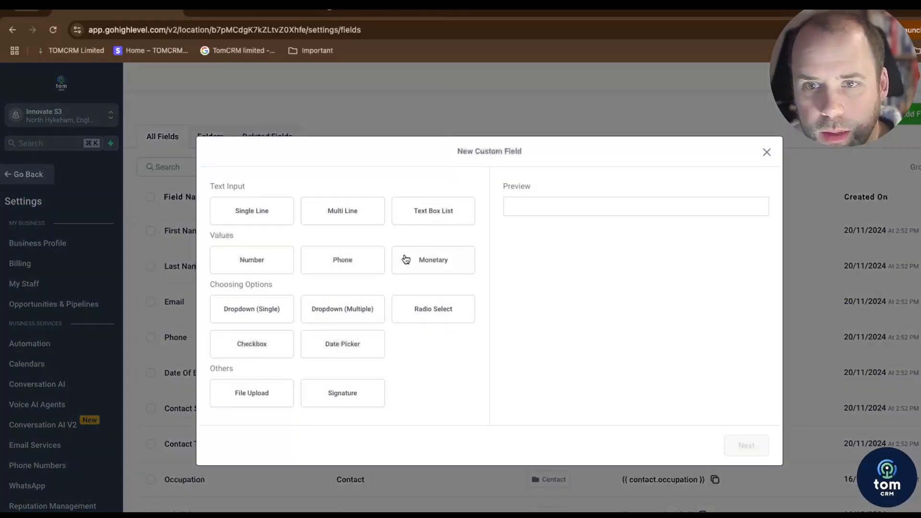
click(271, 214)
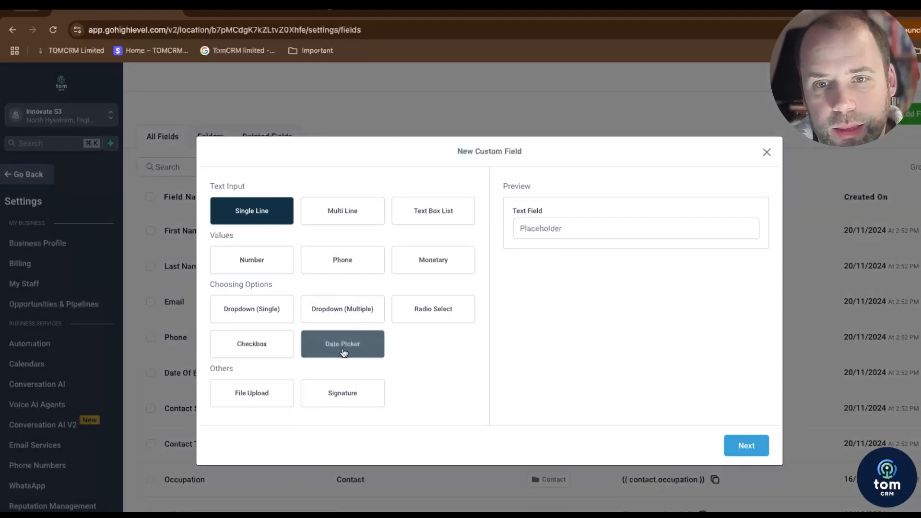
Try out the Date Picker field type with 16 Dec 2024 in its preview and return to Single Line
click(334, 347)
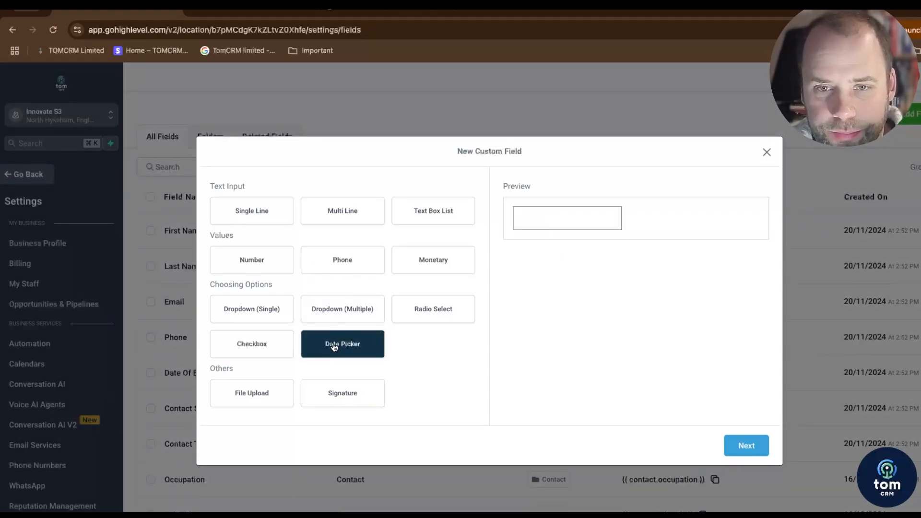
click(564, 214)
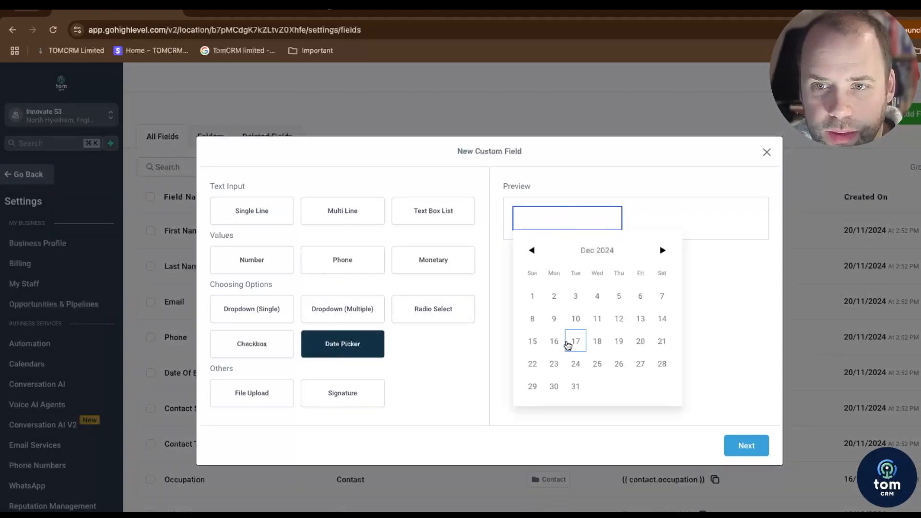
click(574, 341)
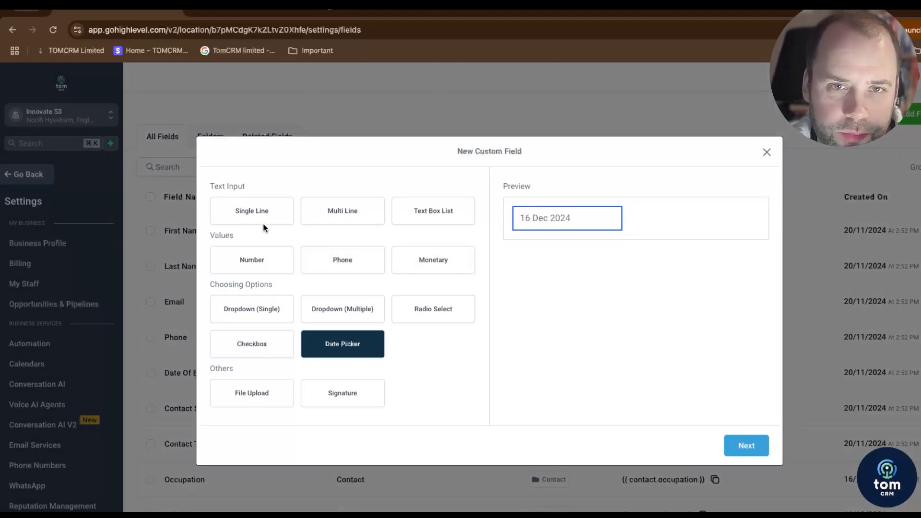
click(263, 224)
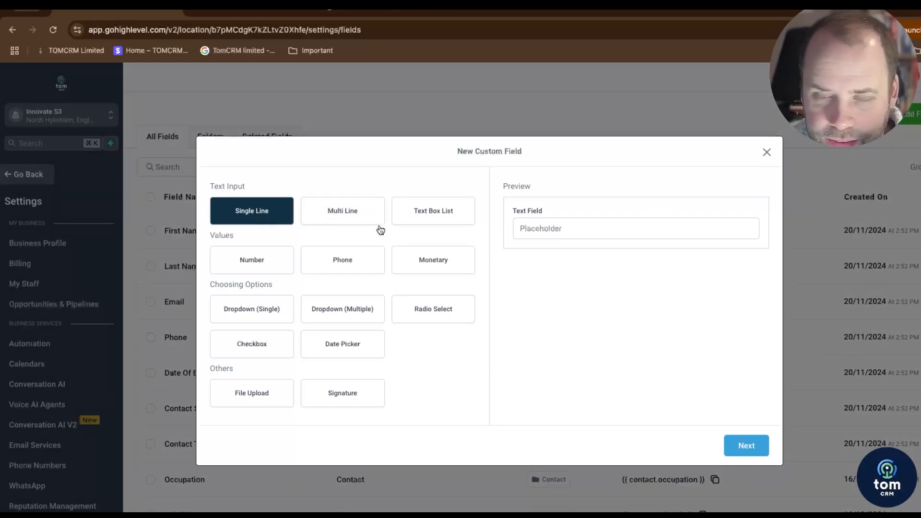
Proceed to the single-line field's details and name it Date Connected on LinkedIn
click(746, 446)
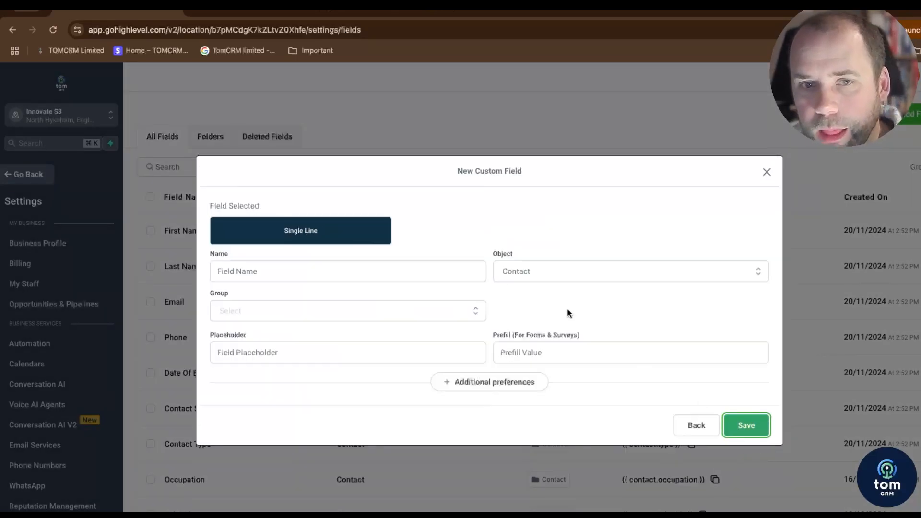
click(272, 272)
text(Date Connected on LinkedIn)
click(413, 244)
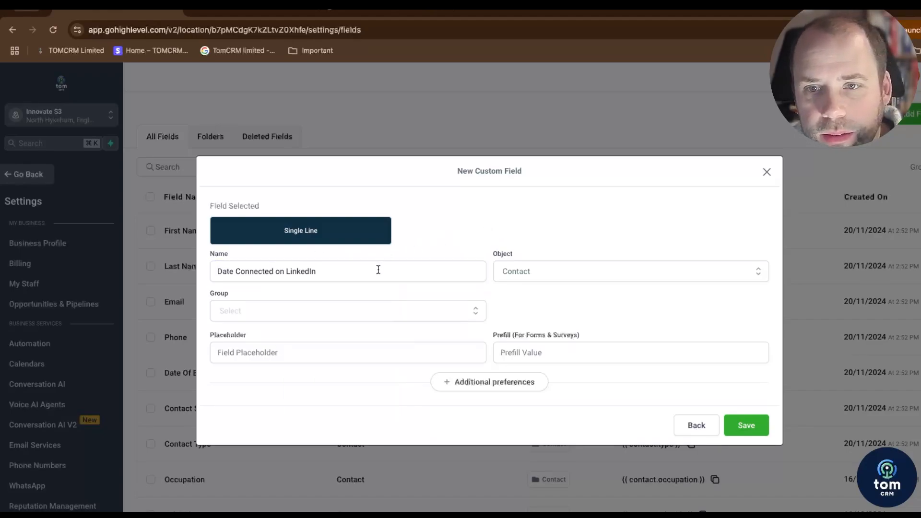
Assign the new field to the Contact group and set its placeholder to Date Connected on LinkedIn
click(350, 318)
click(298, 331)
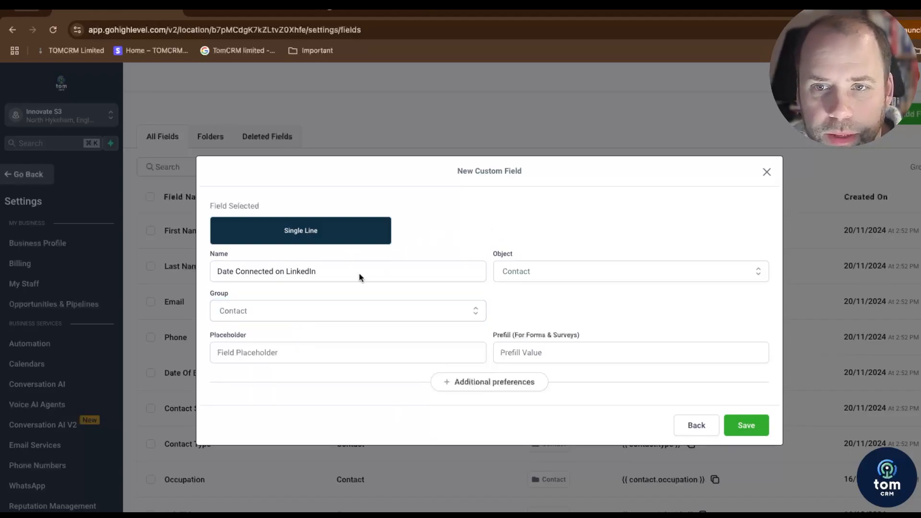
click(286, 355)
text(Date Connected on LinkedIn)
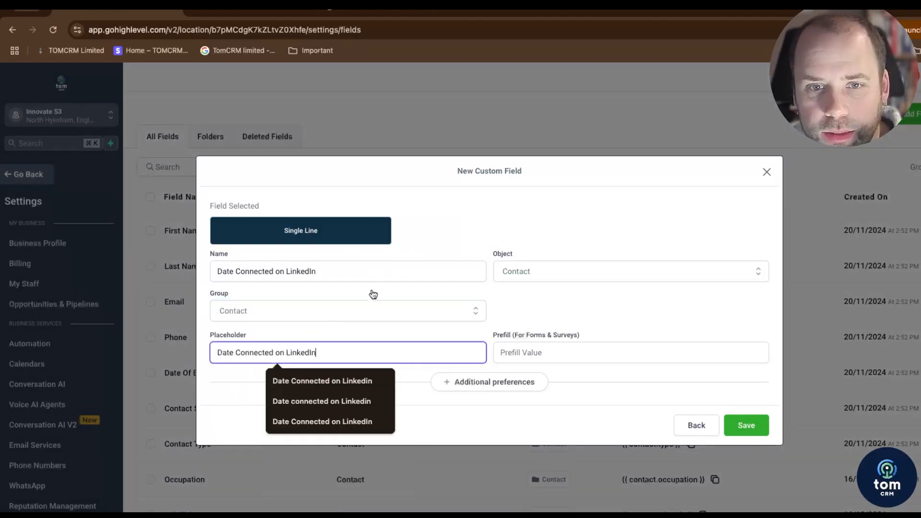
click(469, 229)
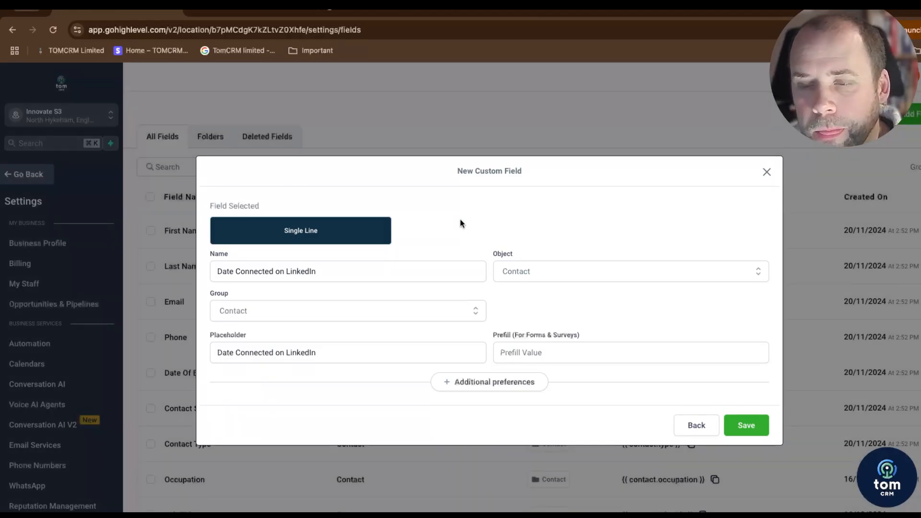
Save the Date Connected on LinkedIn field and leave the settings for the contacts list
click(745, 424)
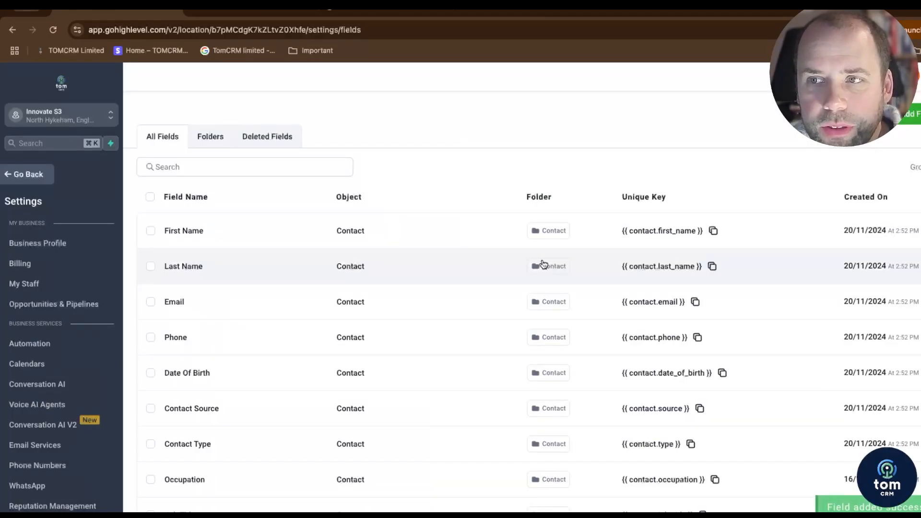
click(29, 175)
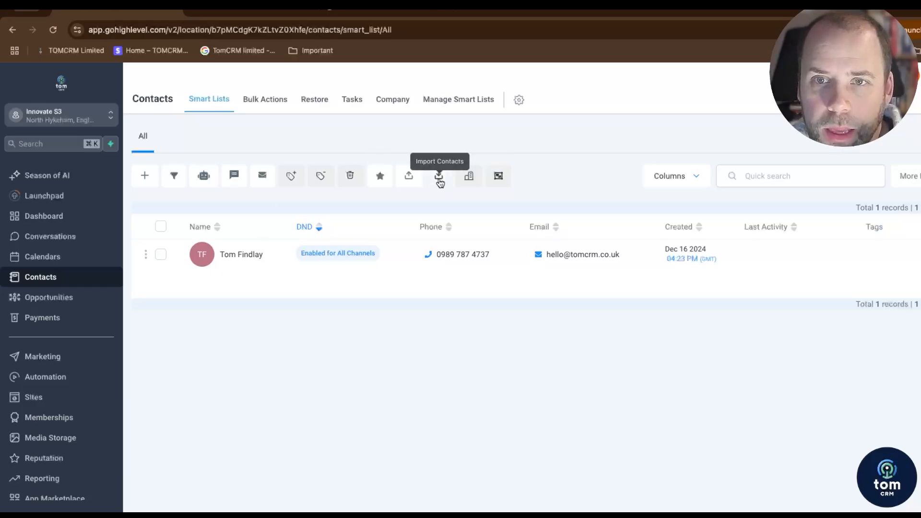
Start a contact import with the file dummy_contacts_updated.csv and proceed to the column mapping
click(438, 180)
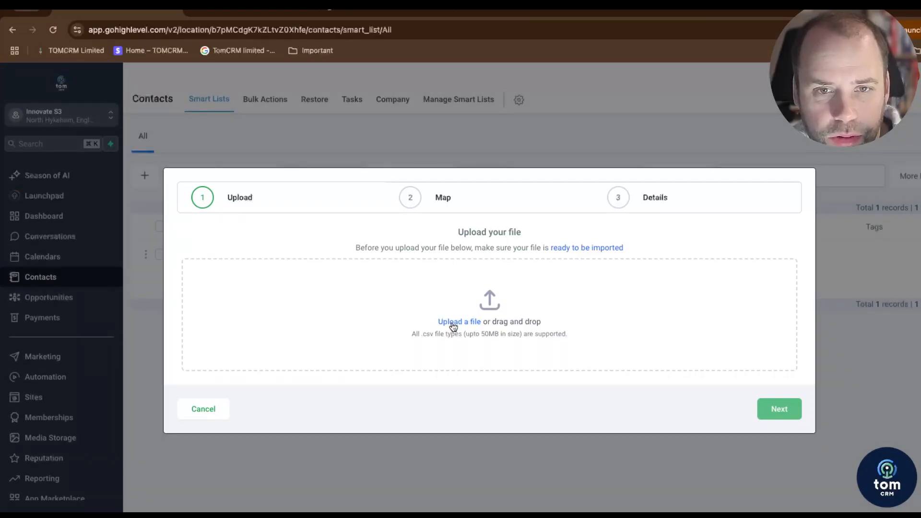
click(453, 326)
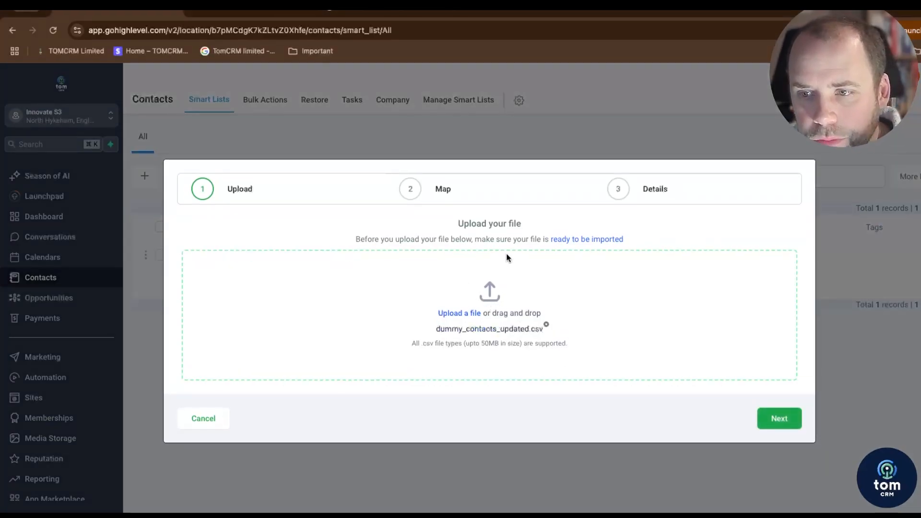
click(777, 420)
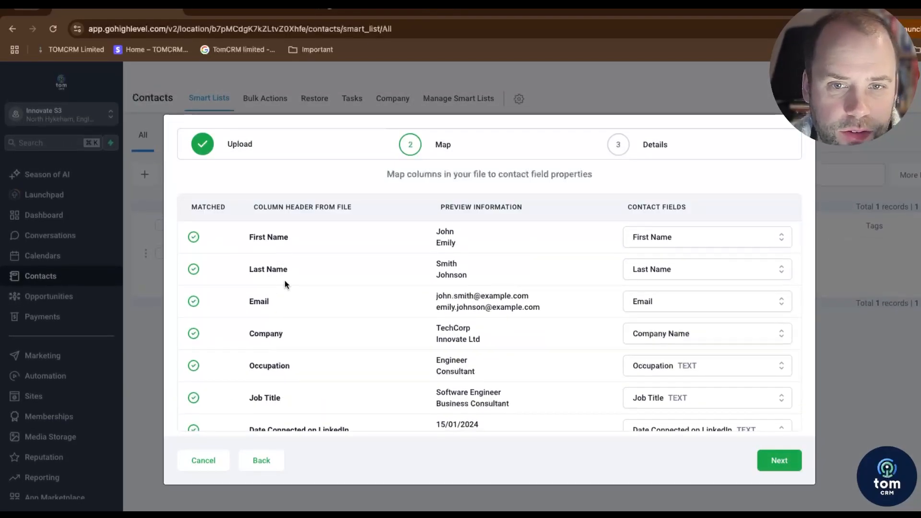
Review how the CSV column headers are matched to the contact fields
scroll(285, 282, down, 5)
scroll(285, 284, down, 2)
scroll(285, 284, up, 8)
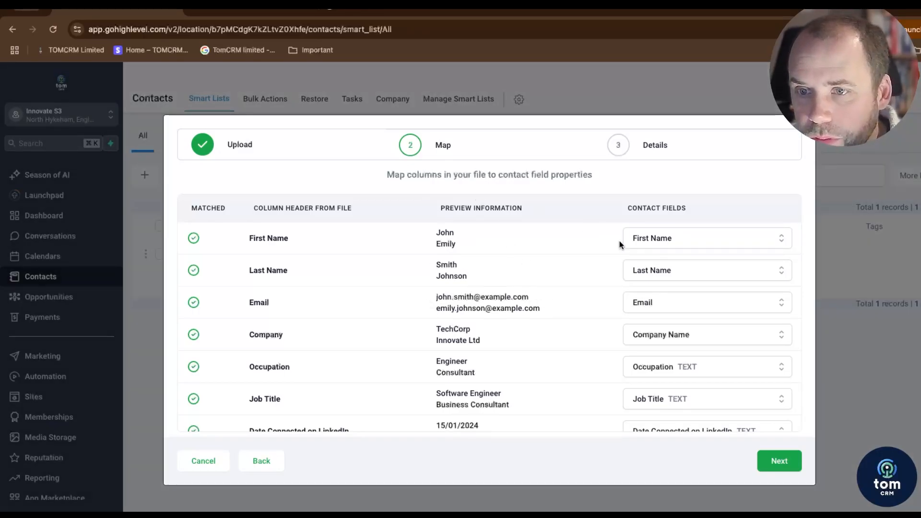
scroll(601, 236, down, 1)
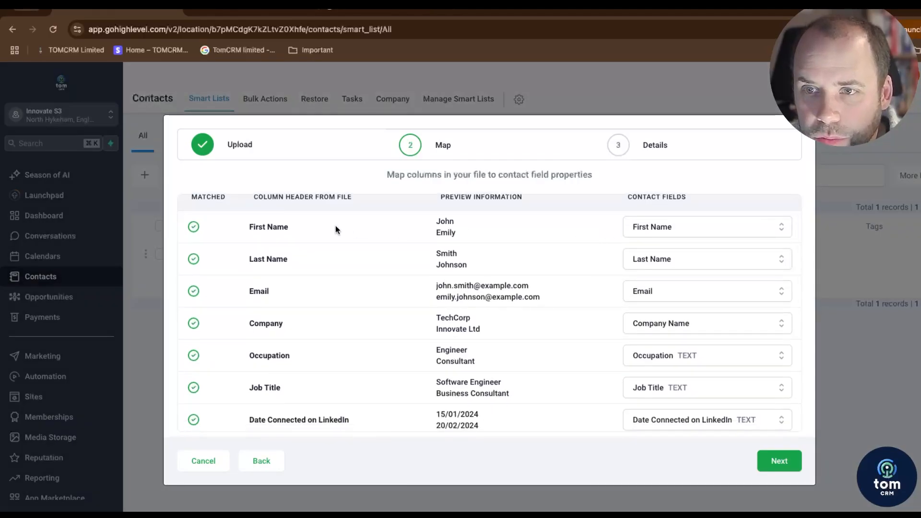
scroll(312, 251, down, 1)
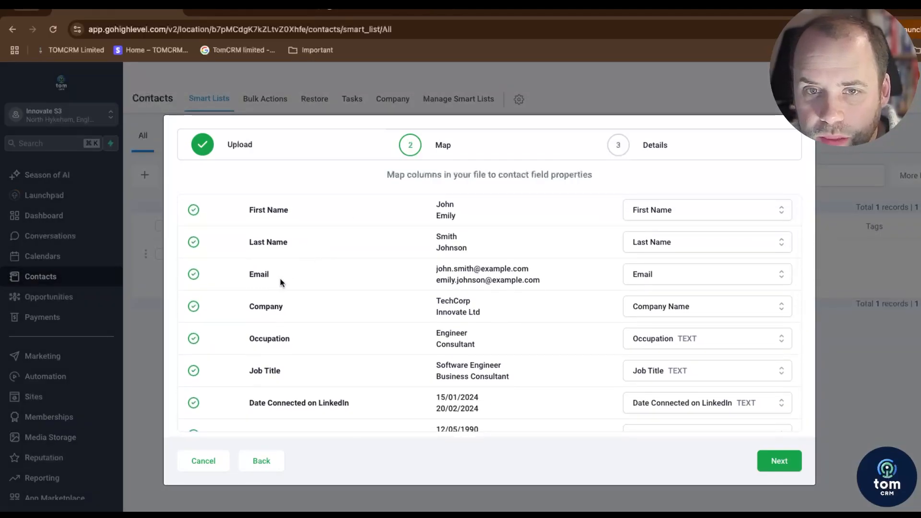
scroll(382, 277, down, 2)
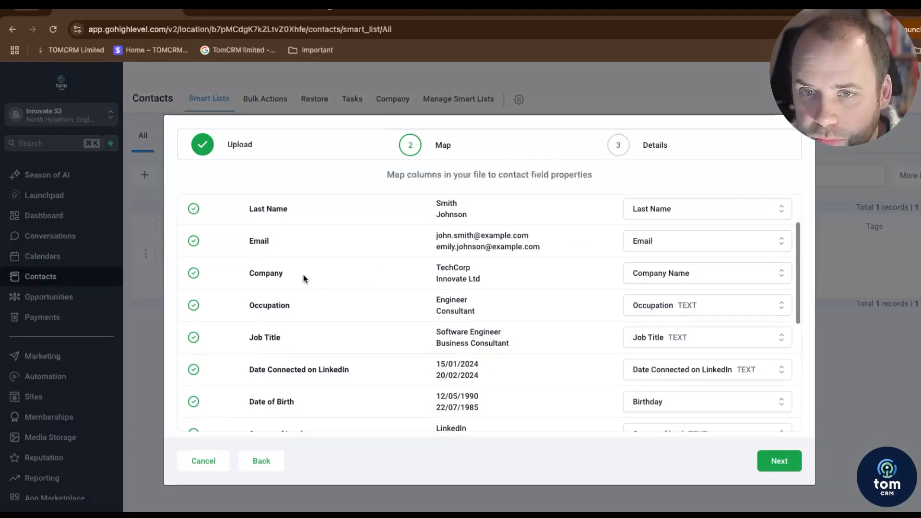
scroll(600, 269, down, 2)
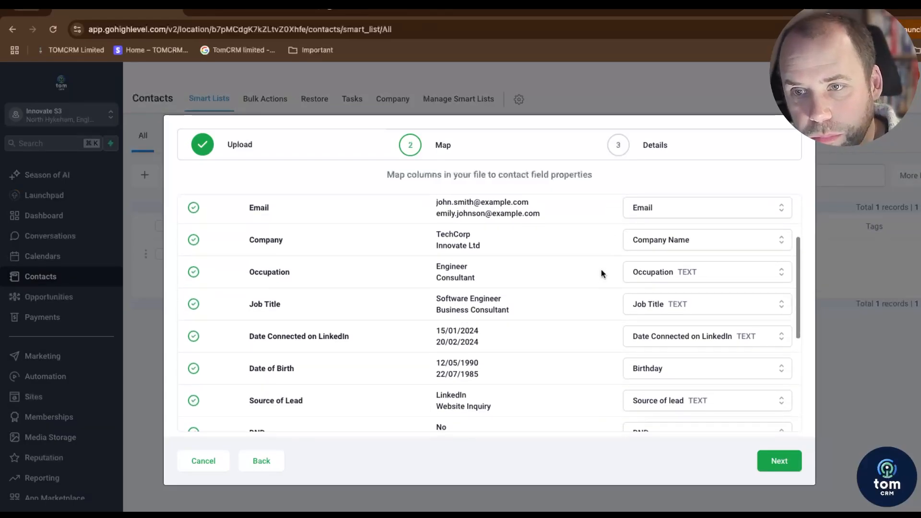
Map the Company column to the custom Company text field and the Date of Birth column to the DOB text field
scroll(326, 292, down, 3)
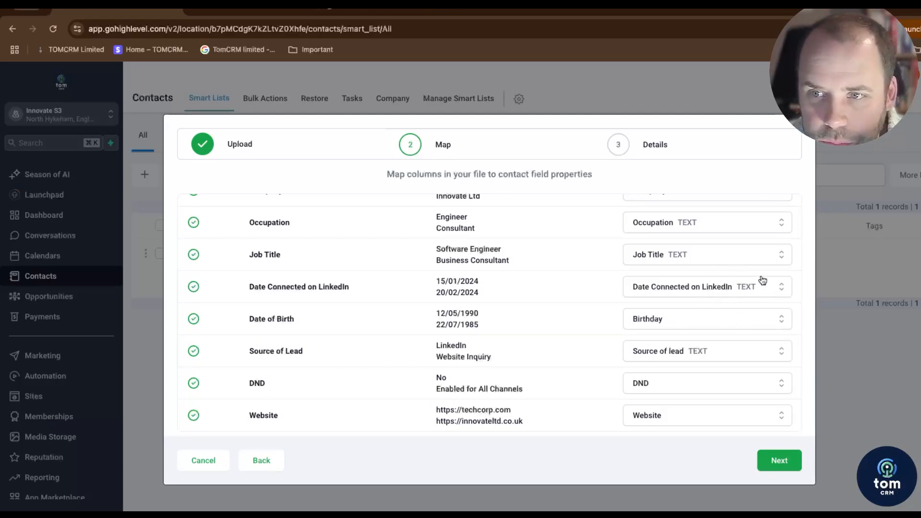
scroll(590, 321, down, 1)
scroll(589, 321, down, 1)
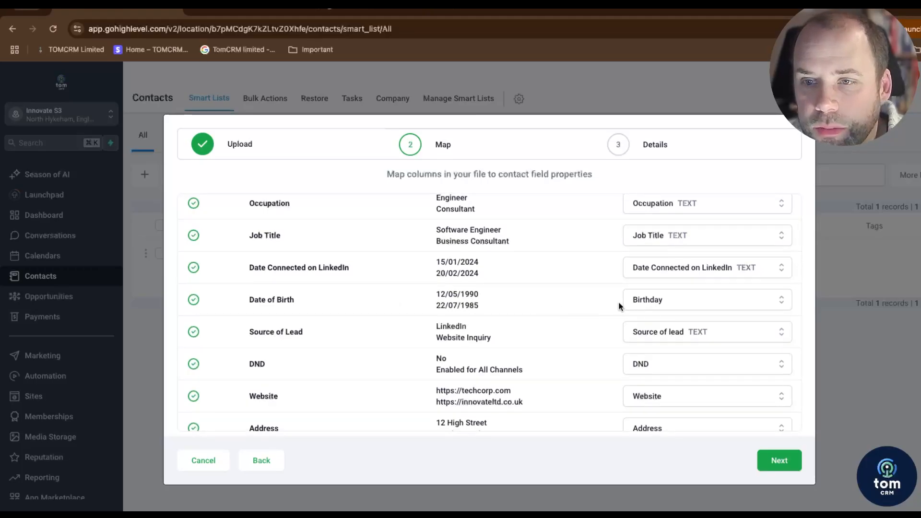
click(645, 301)
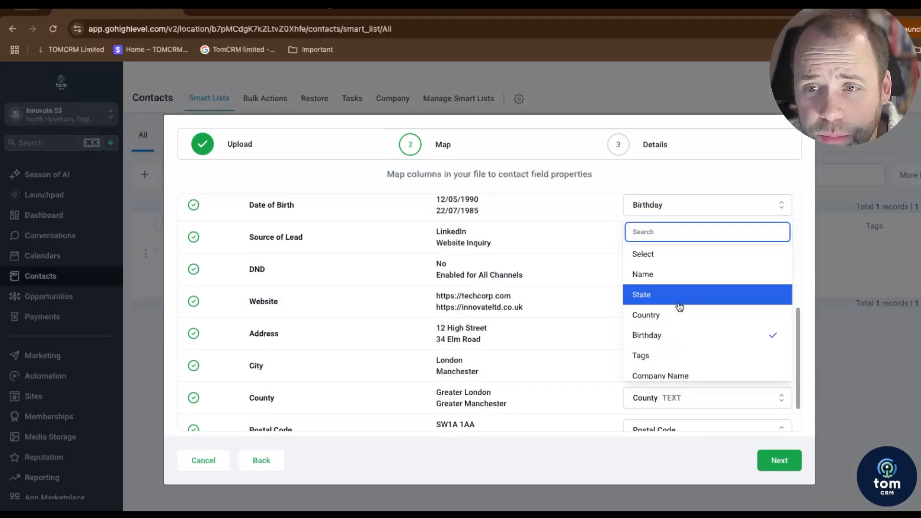
scroll(681, 306, down, 5)
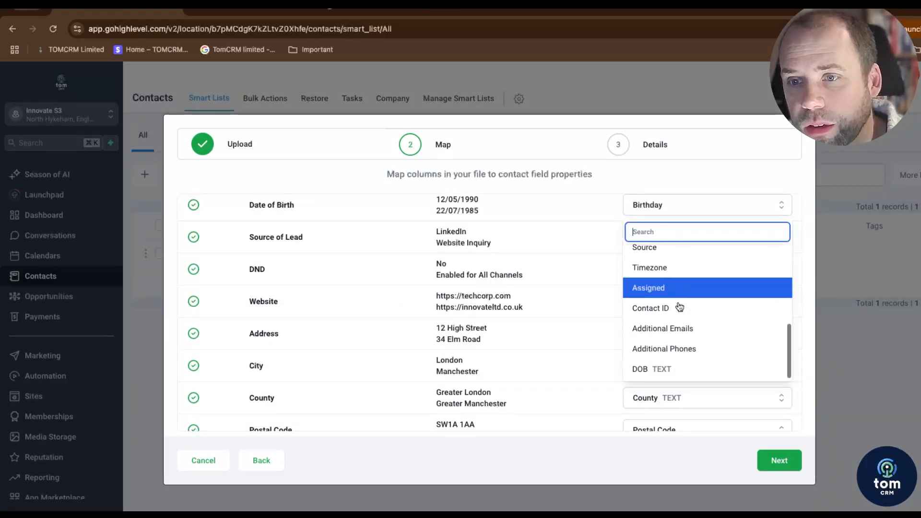
click(651, 369)
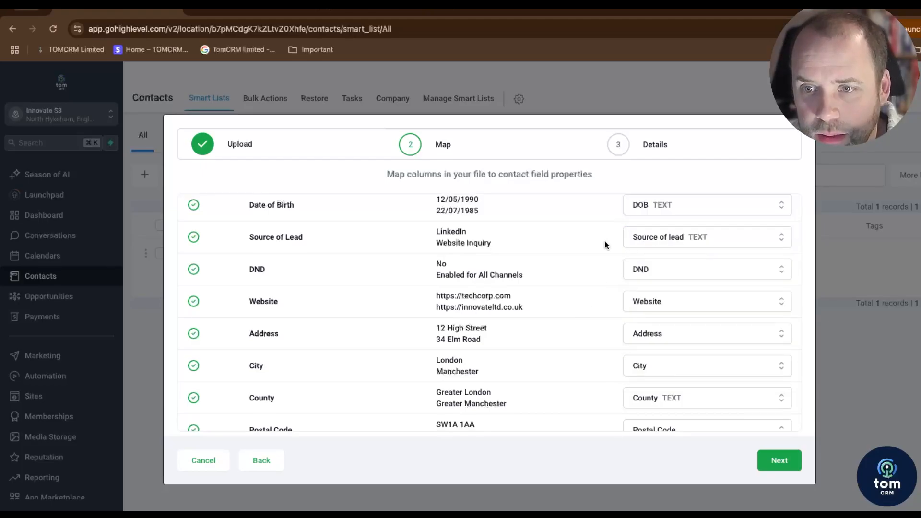
Check the remaining column matches and proceed to the import's final details
scroll(374, 317, down, 2)
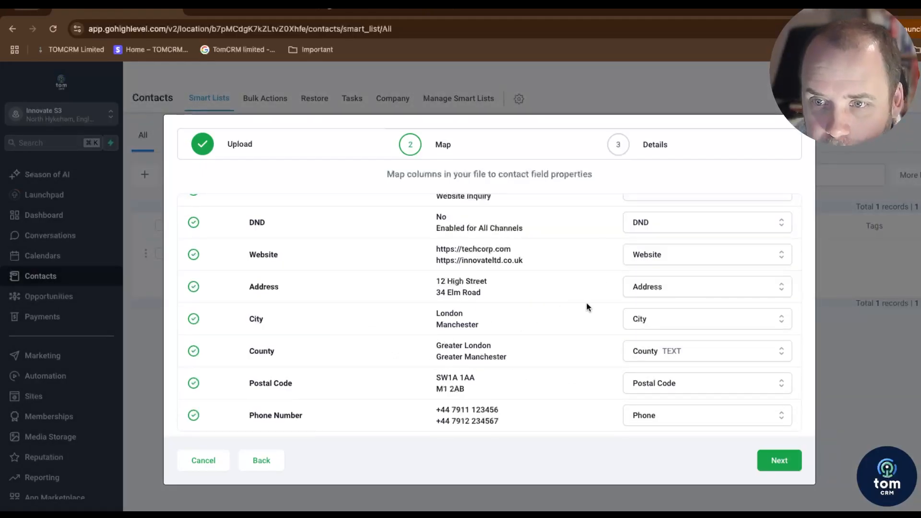
scroll(616, 347, up, 2)
scroll(606, 338, up, 6)
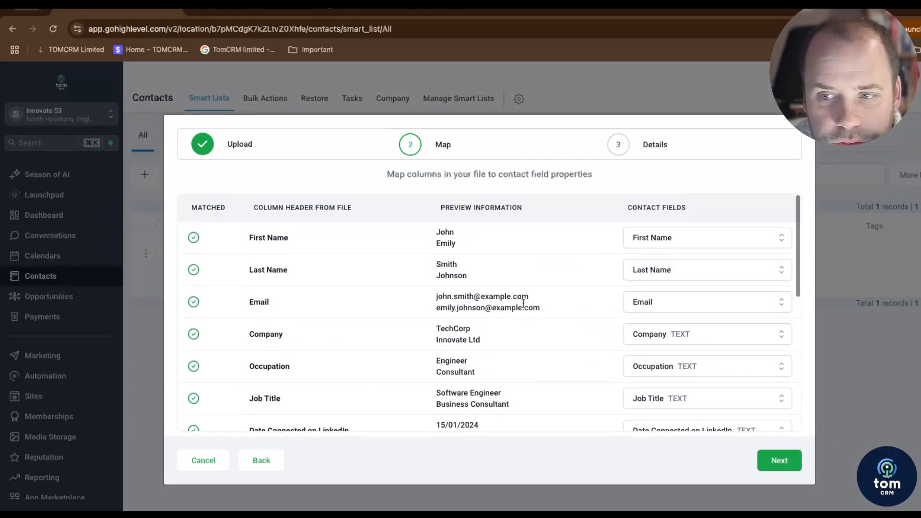
click(779, 461)
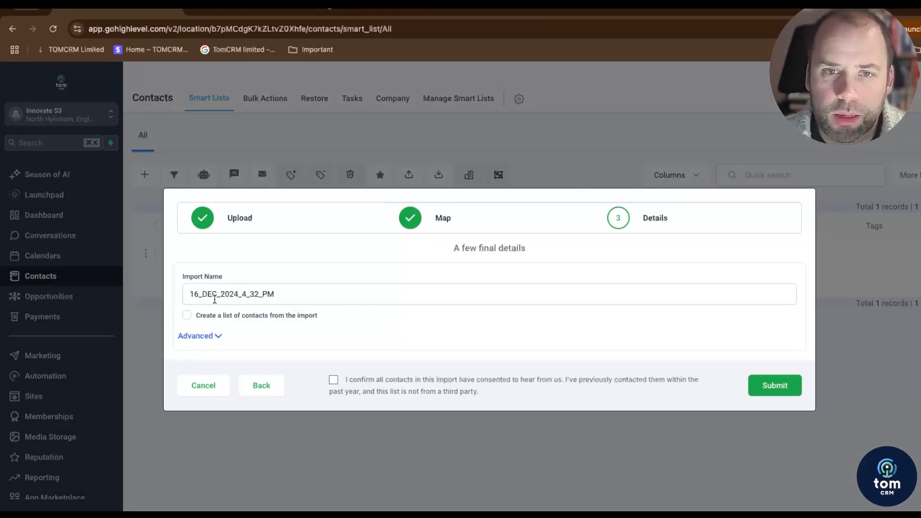
Choose to create a list of contacts from the import and show the advanced import options
click(187, 318)
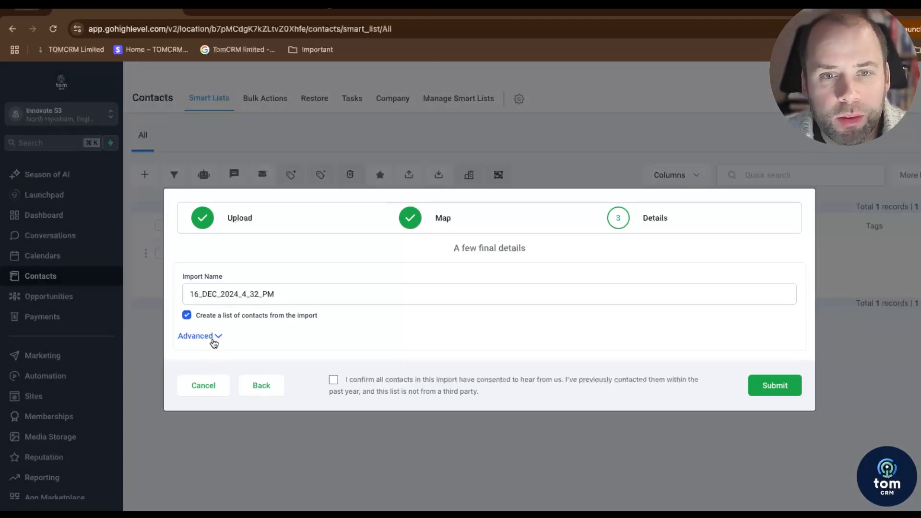
click(211, 336)
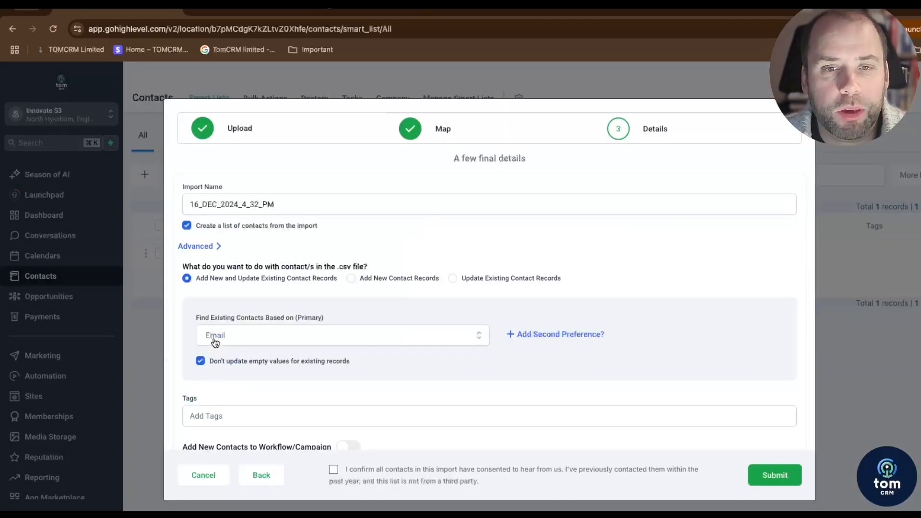
scroll(214, 340, down, 1)
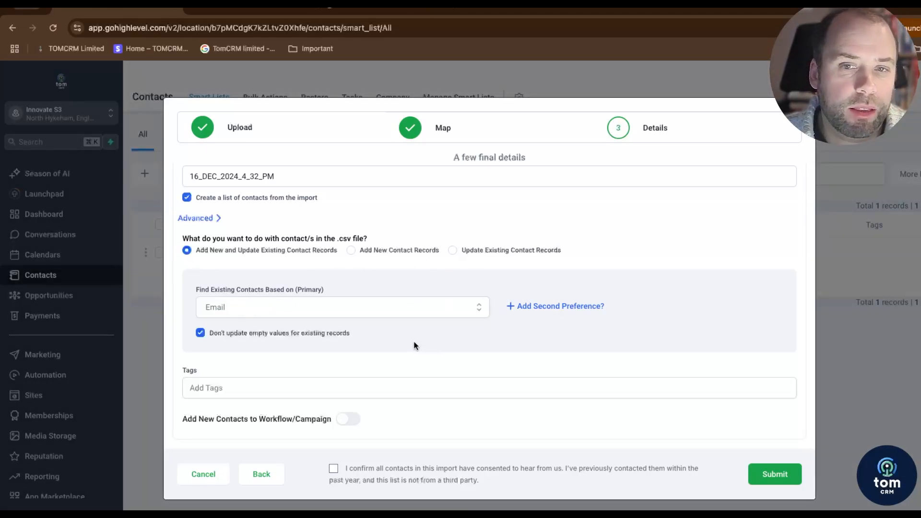
scroll(393, 326, down, 1)
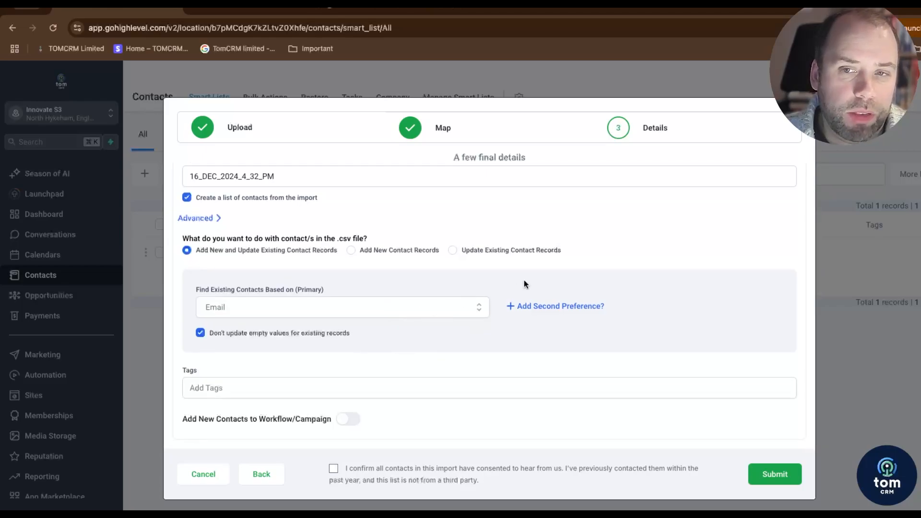
Try adding Phone as the secondary preference for finding existing contacts and remove that preference again
click(552, 307)
click(308, 352)
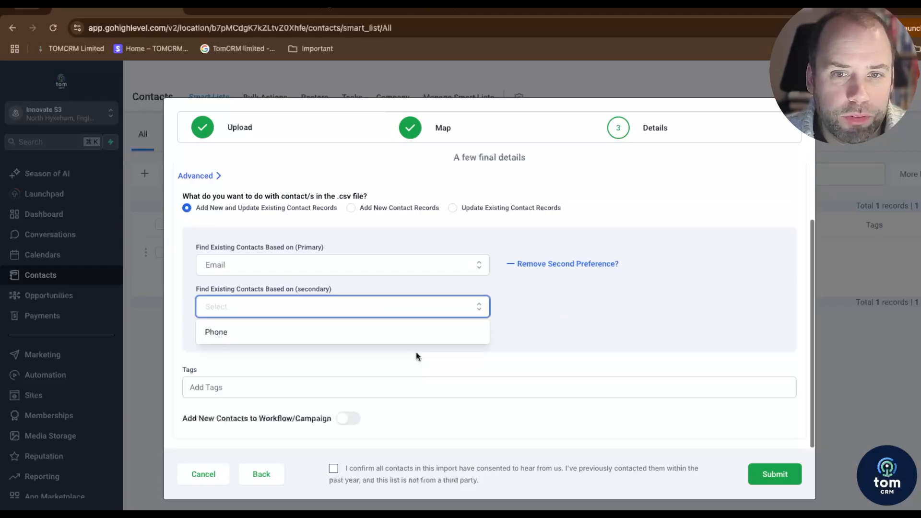
click(339, 338)
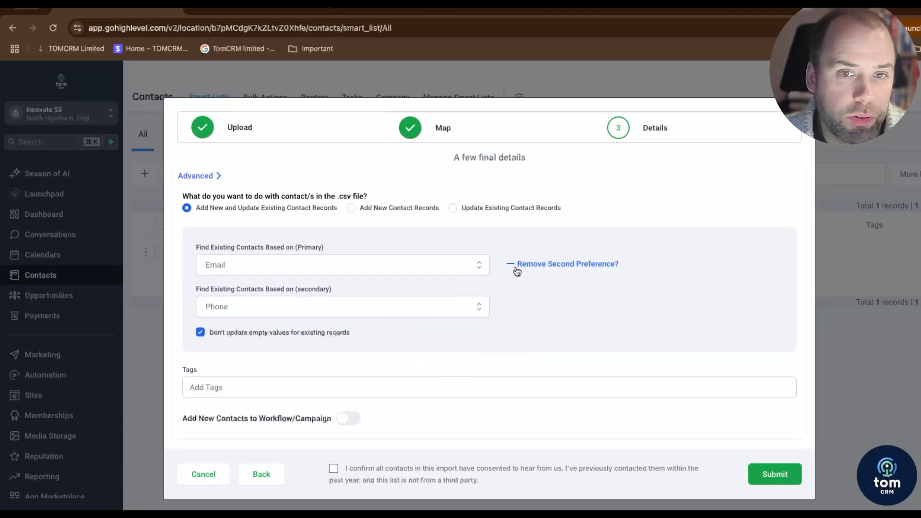
click(468, 311)
click(556, 306)
click(542, 270)
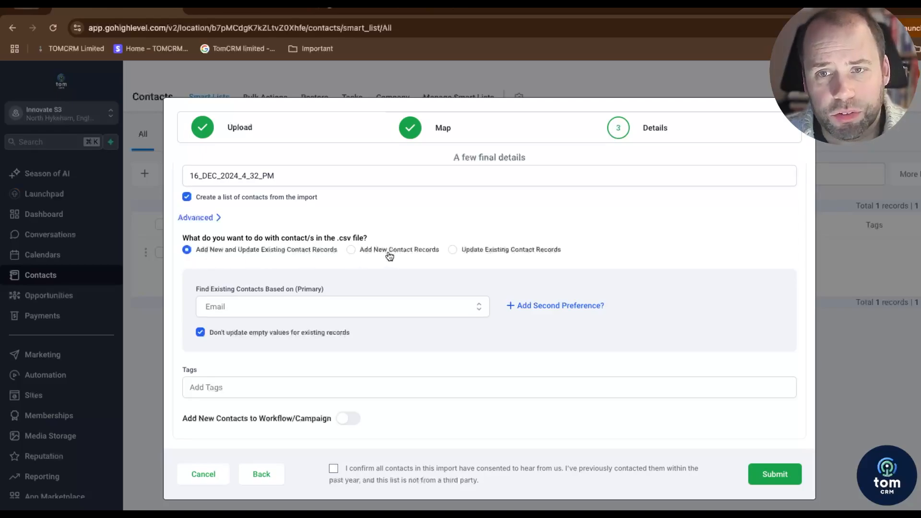
Try the Update Existing and Add New Contact Records options, and return to Add New and Update Existing Contact Records
click(455, 251)
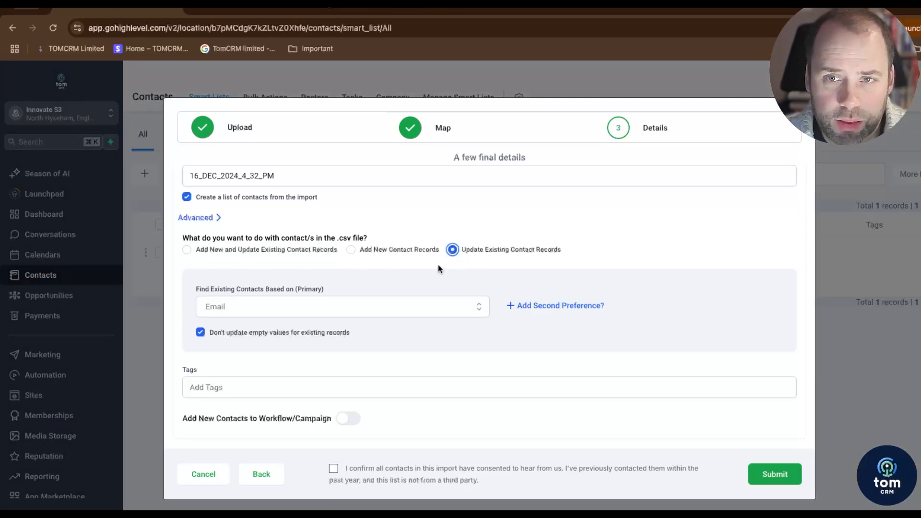
click(351, 250)
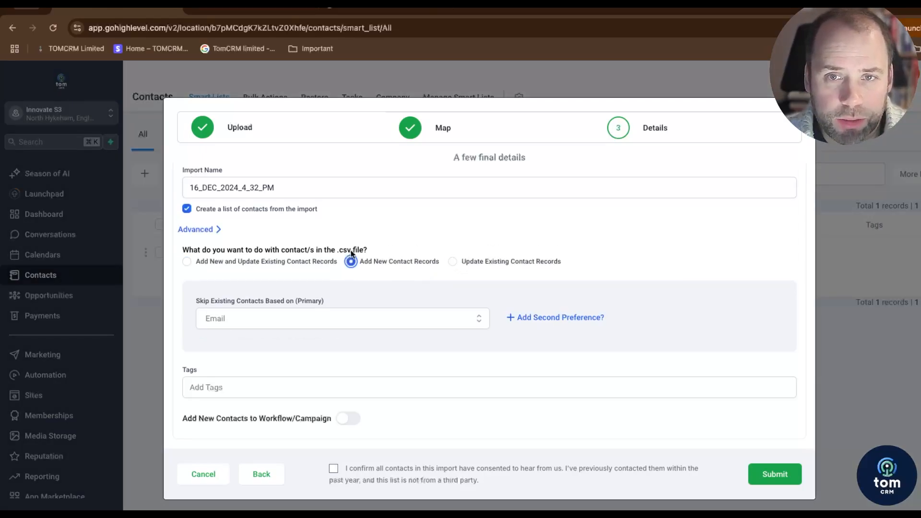
click(186, 262)
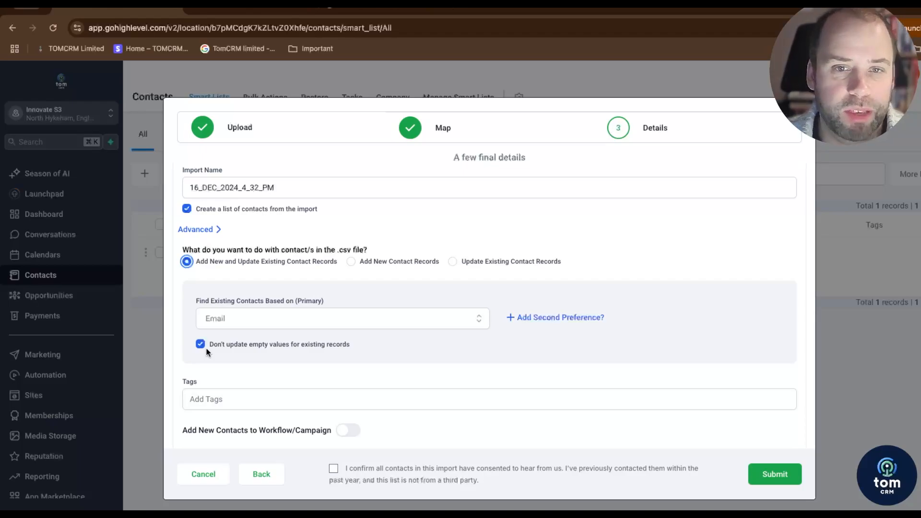
Turn off Don't update empty values for existing records, and submit the import with the contacts' consent confirmed
click(201, 345)
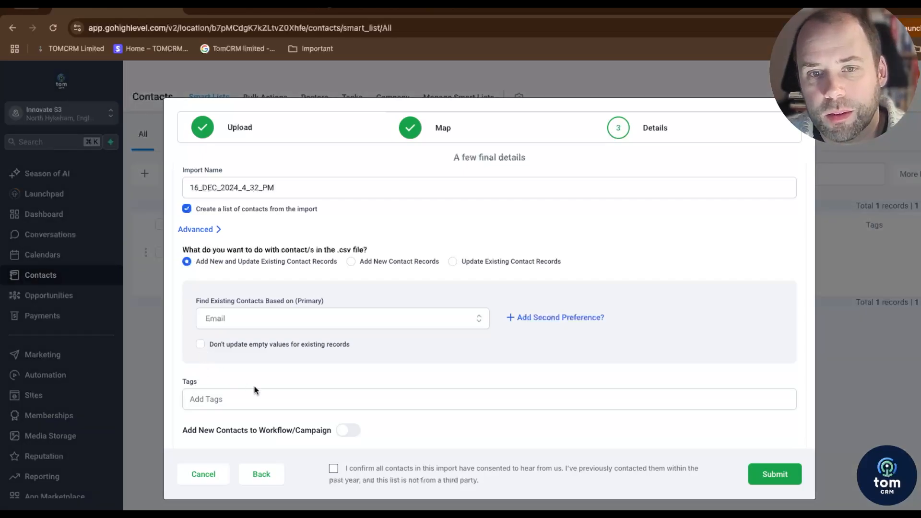
scroll(302, 312, up, 1)
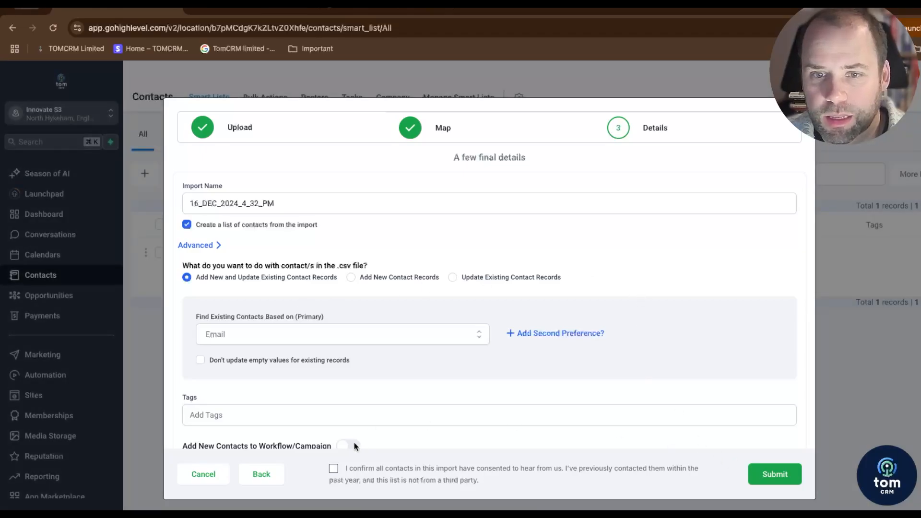
click(334, 469)
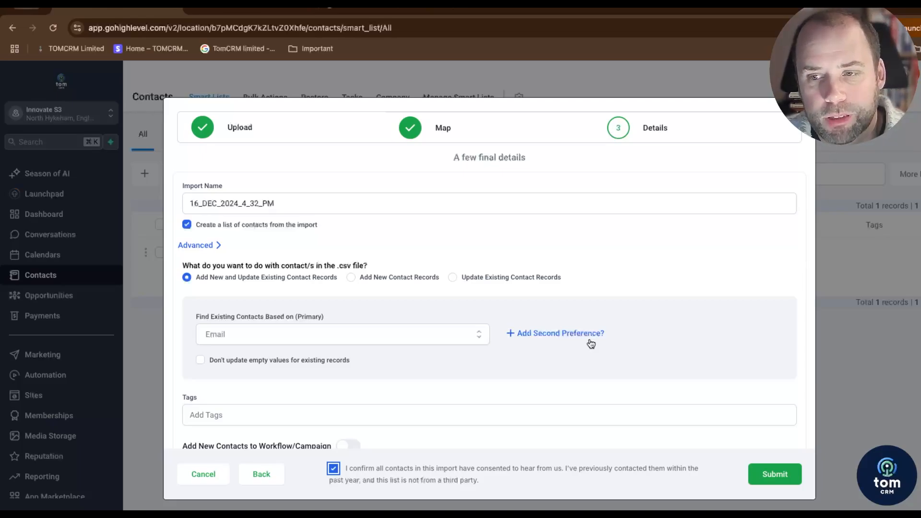
click(762, 466)
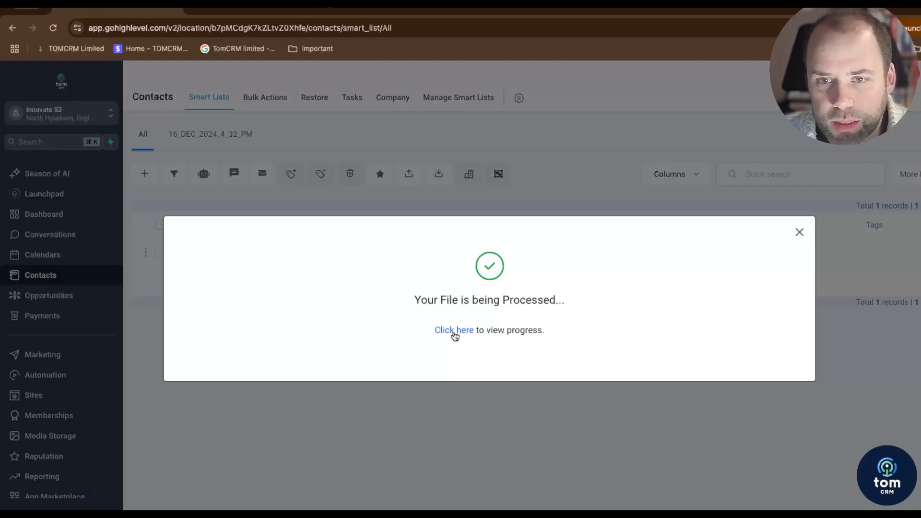
Check the import's progress among the bulk actions and look through the imported records in the full contacts list
click(453, 331)
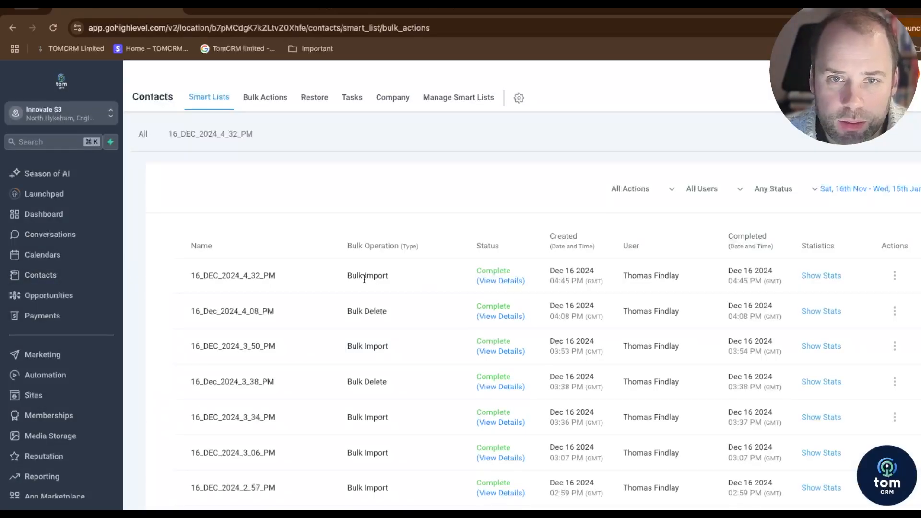
click(147, 136)
scroll(259, 253, down, 2)
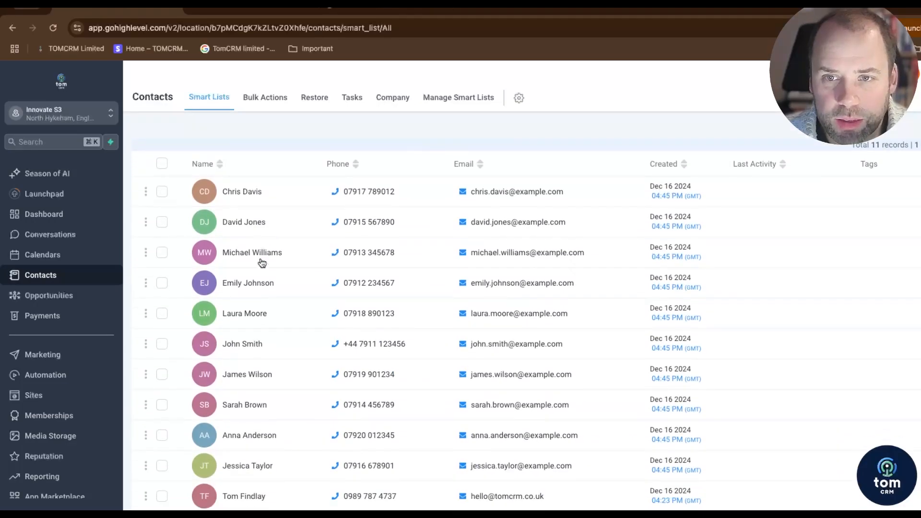
scroll(263, 254, up, 2)
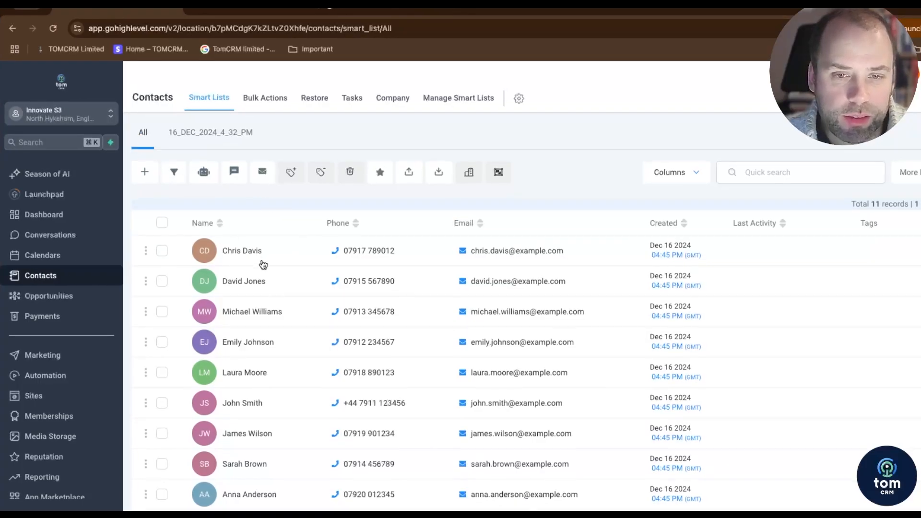
Add the City, Company, County and Date Connected on LinkedIn columns to the full contacts list
scroll(262, 264, down, 2)
scroll(262, 264, up, 2)
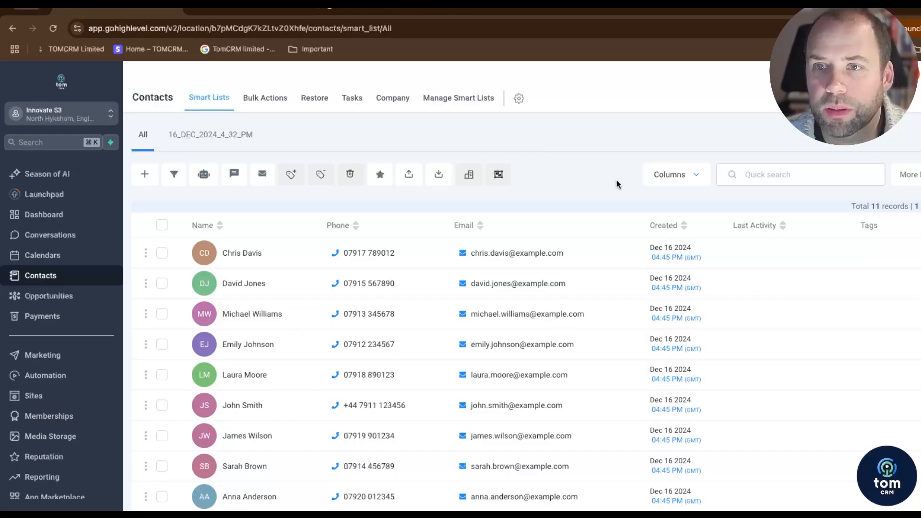
click(694, 179)
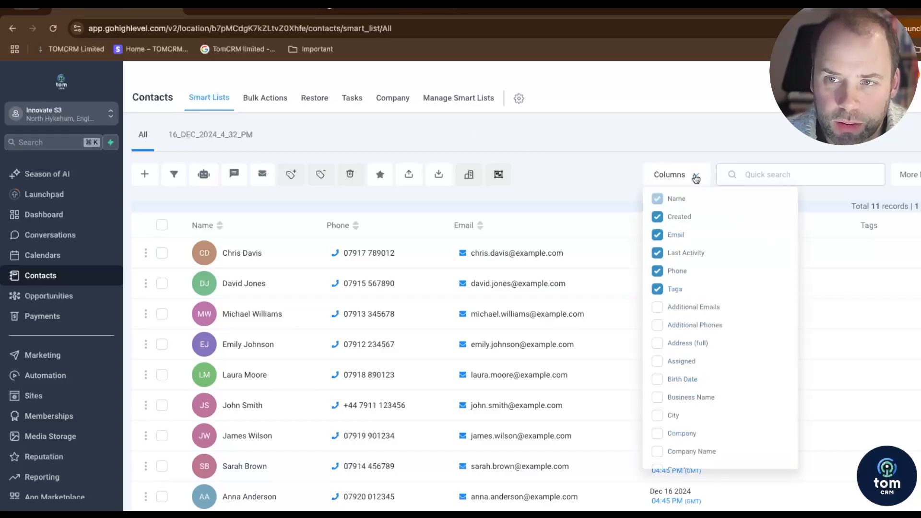
scroll(691, 266, down, 2)
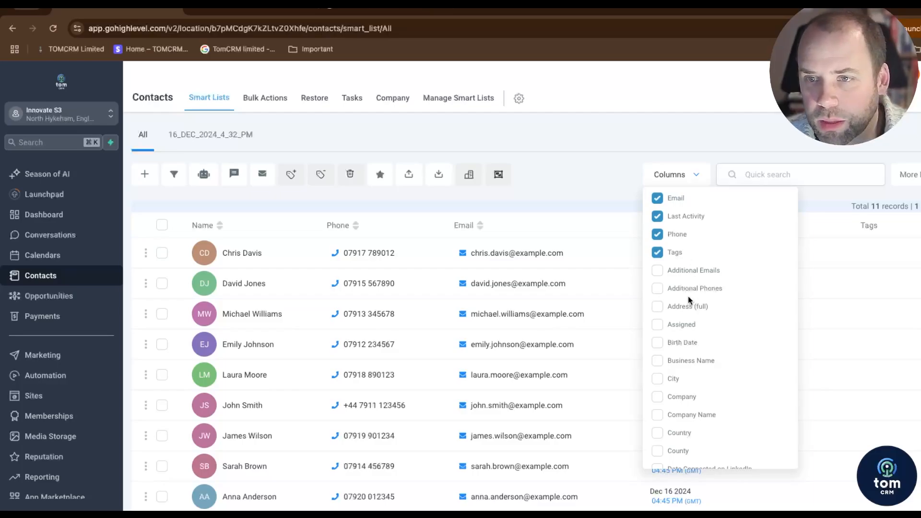
scroll(689, 299, down, 1)
scroll(688, 303, down, 1)
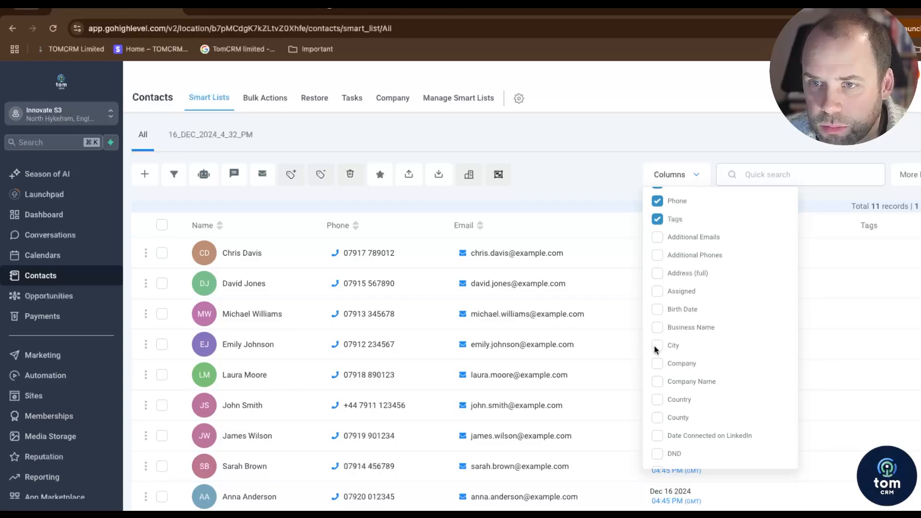
click(656, 346)
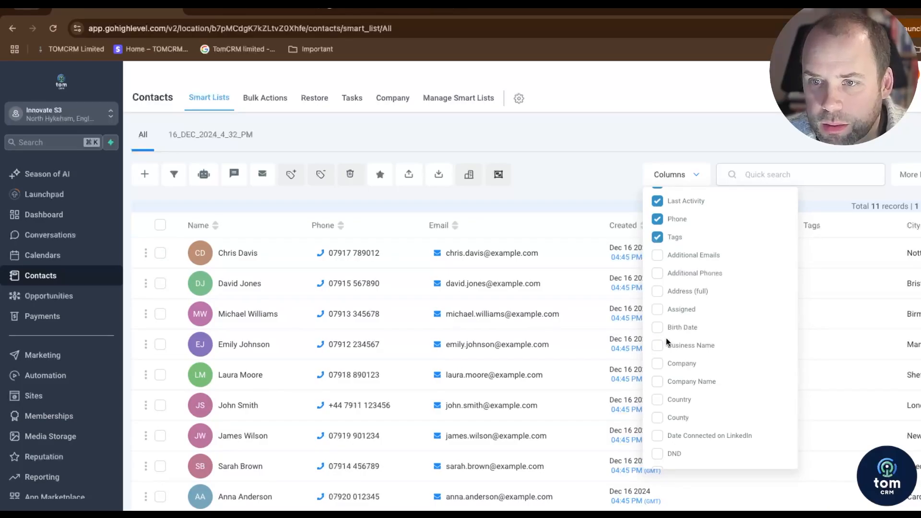
click(657, 347)
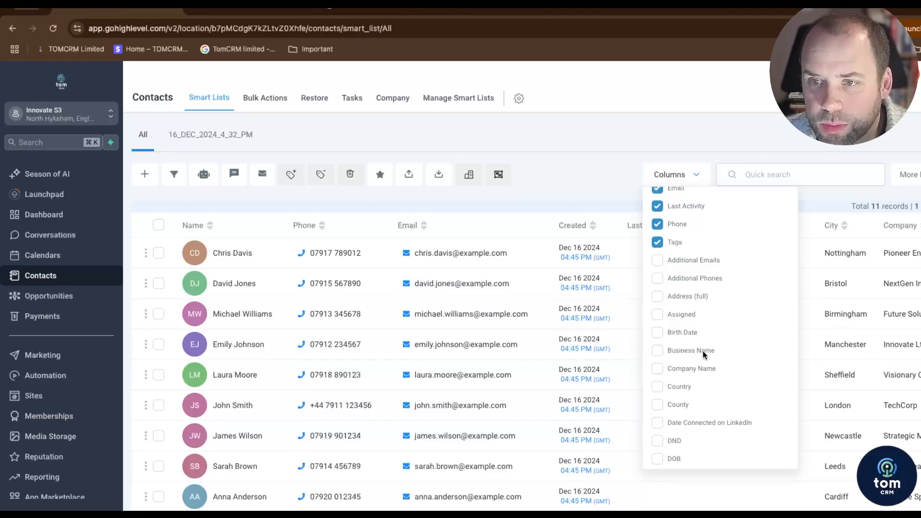
scroll(662, 347, down, 1)
click(657, 351)
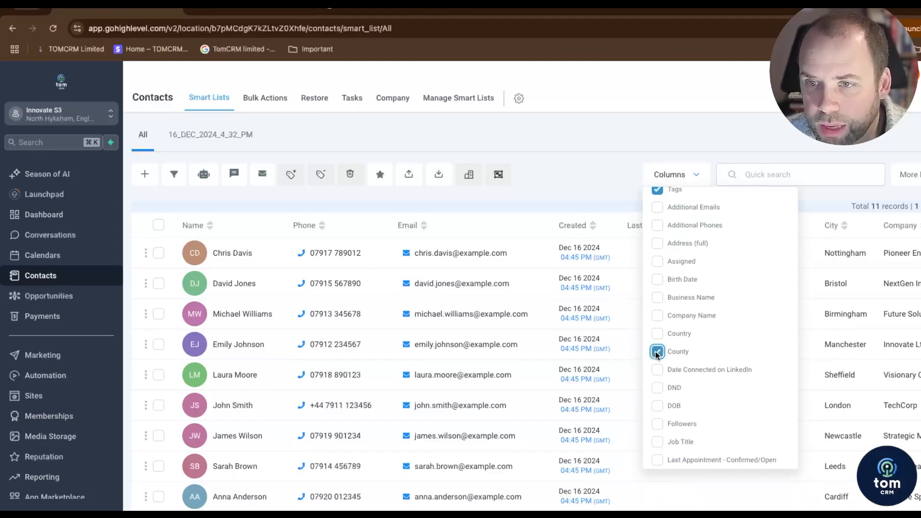
click(657, 348)
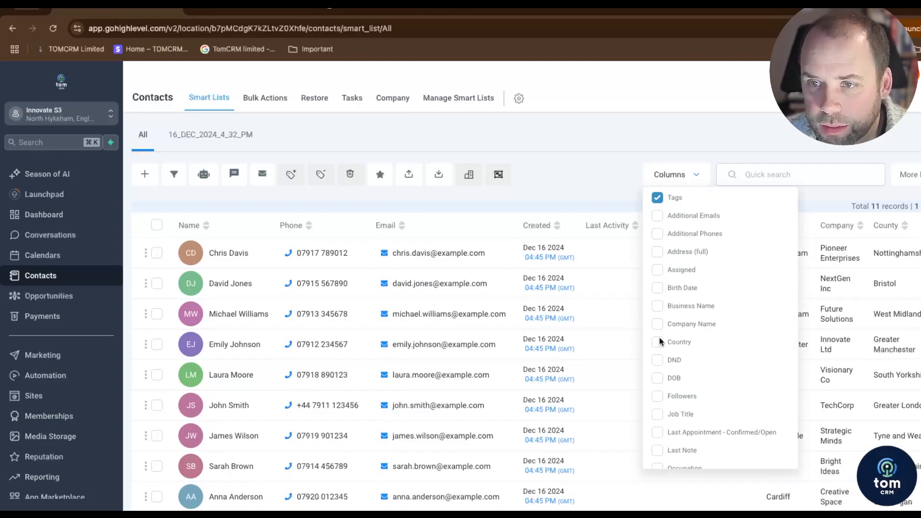
Add the DOB, Job Title, Occupation, Postal Code, Source of lead, Street address and Website columns to the contacts list
click(657, 359)
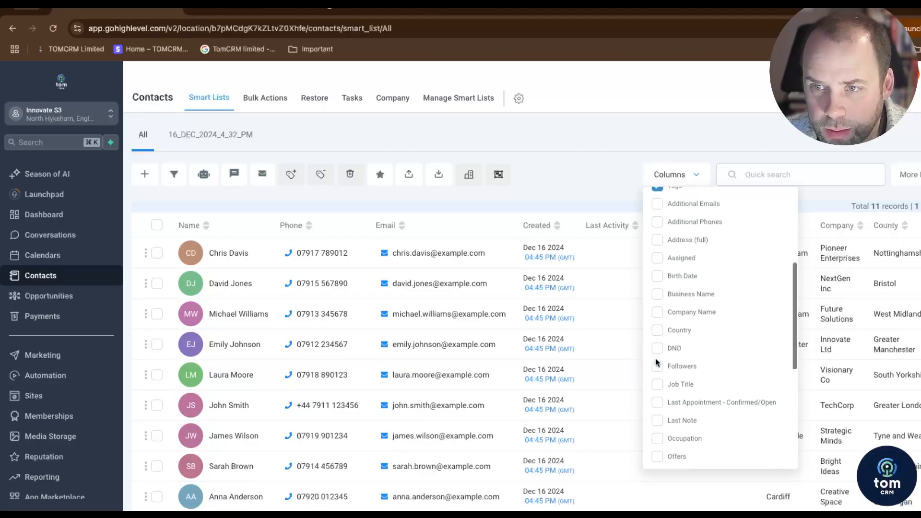
click(657, 344)
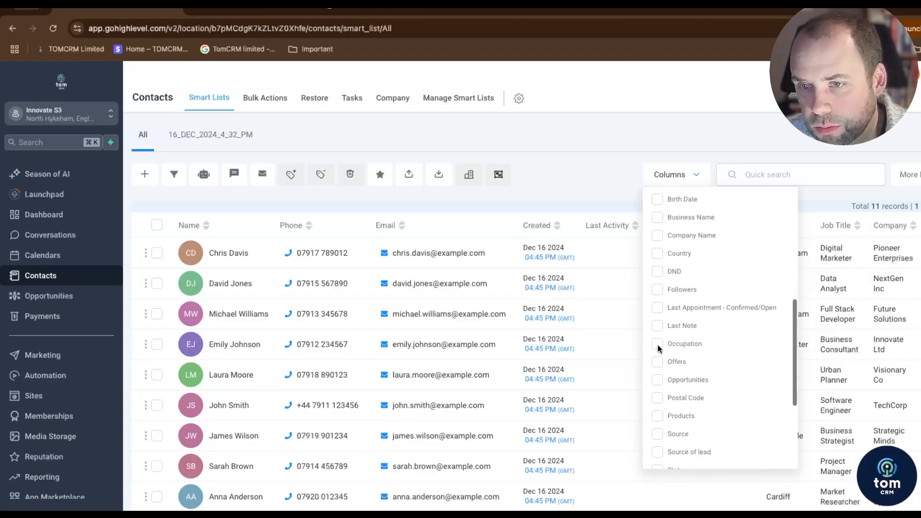
click(657, 341)
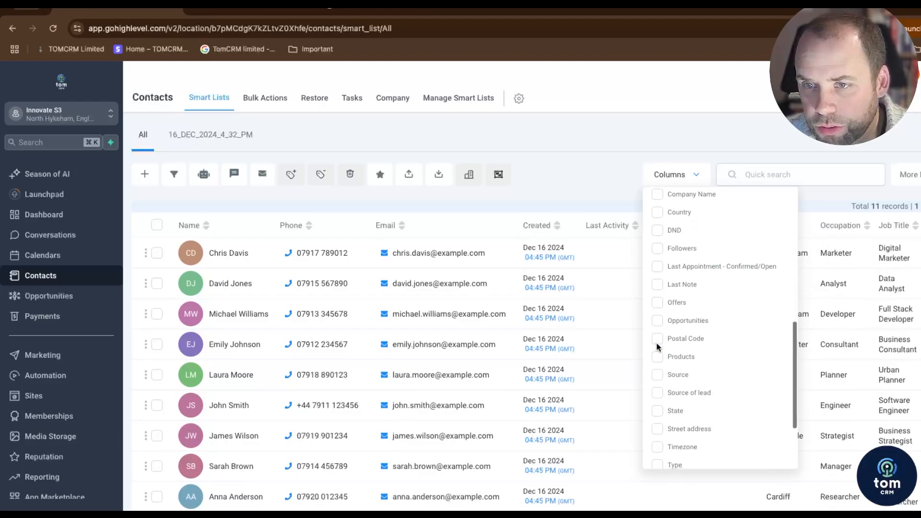
click(656, 341)
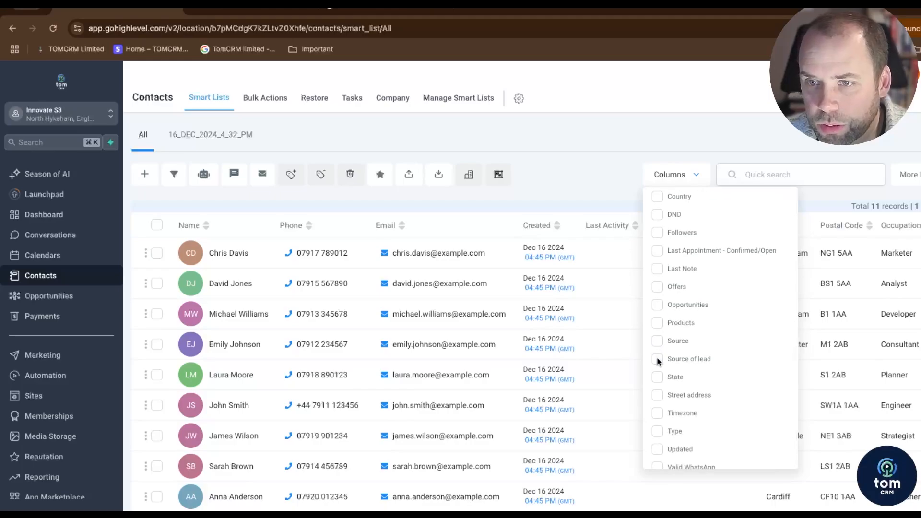
click(657, 358)
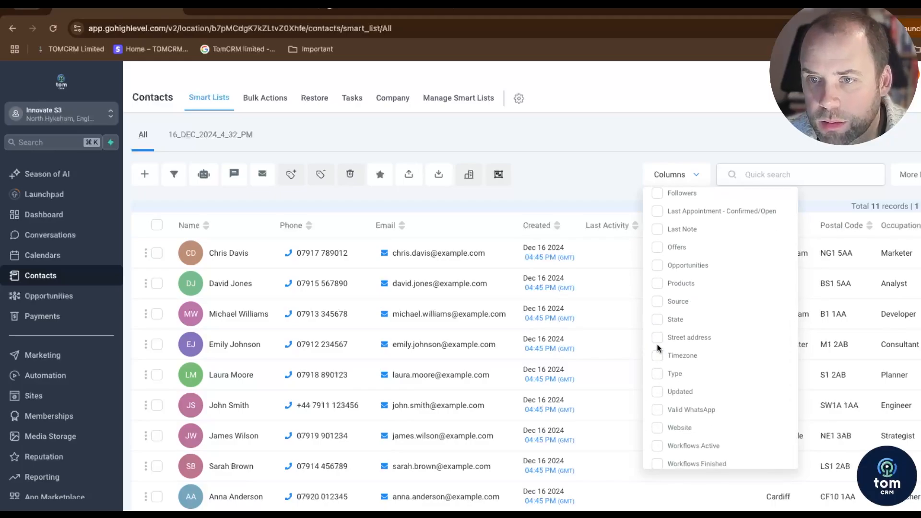
click(657, 337)
scroll(659, 354, down, 2)
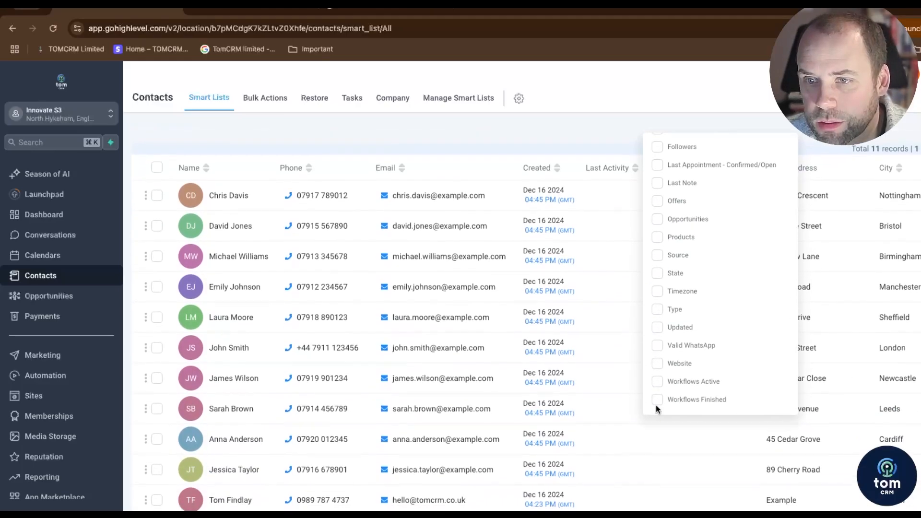
click(656, 363)
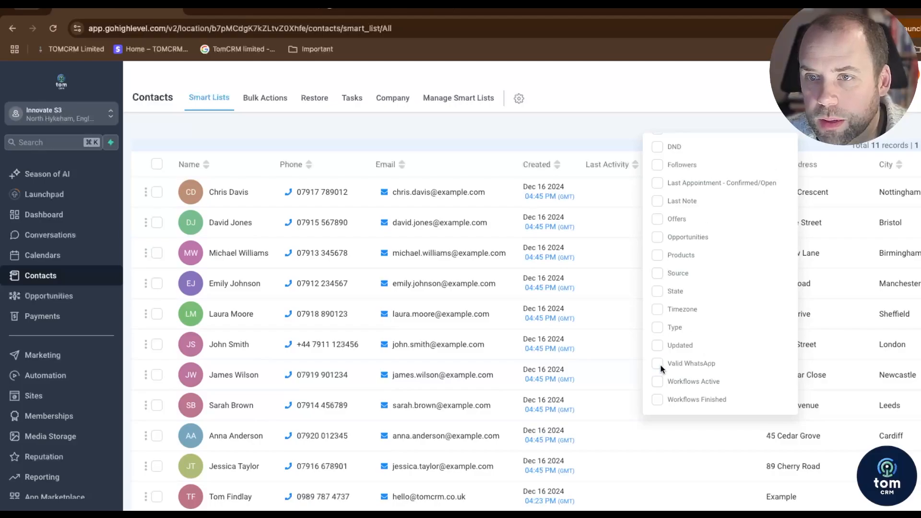
Hide the Last Activity and Tags columns from the contacts list
scroll(659, 366, up, 2)
scroll(663, 367, up, 6)
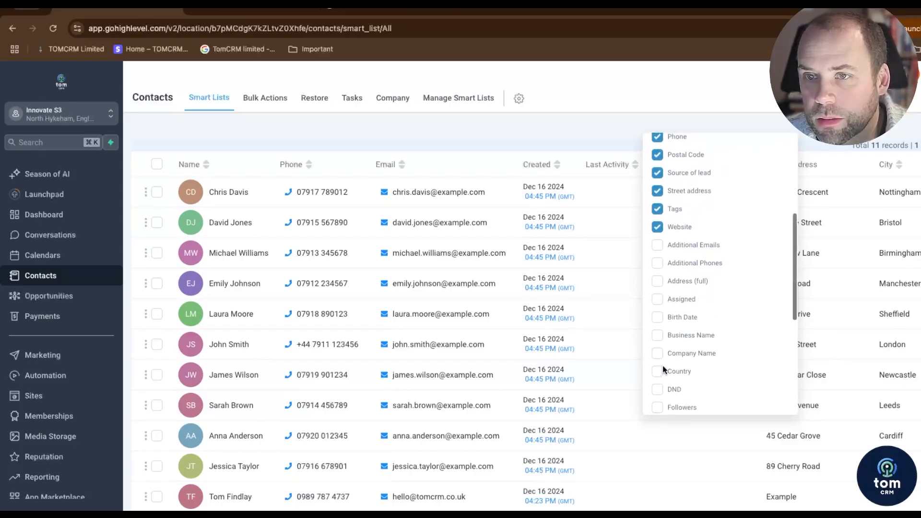
scroll(667, 367, down, 10)
scroll(674, 361, up, 10)
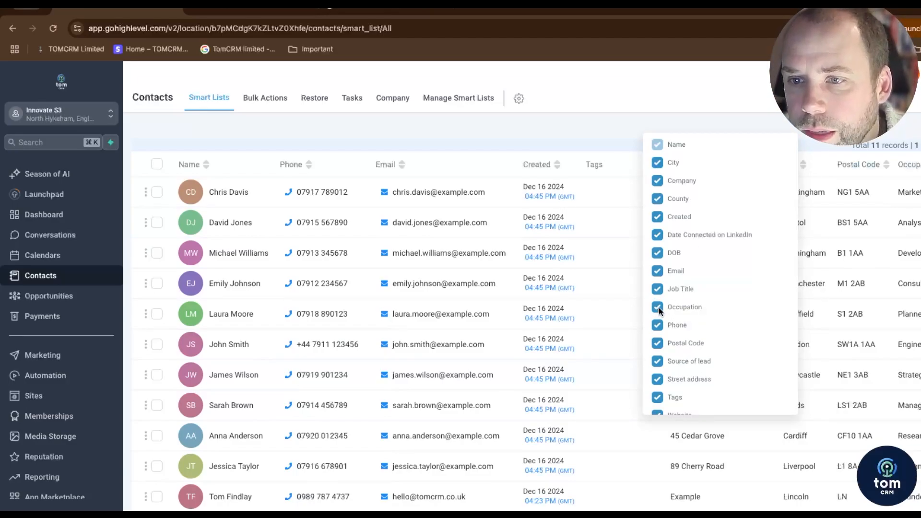
scroll(662, 316, down, 2)
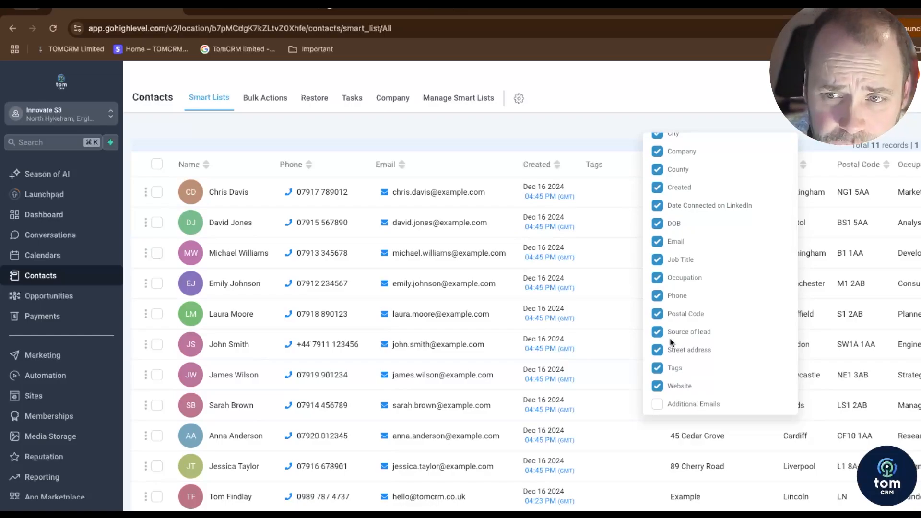
click(657, 367)
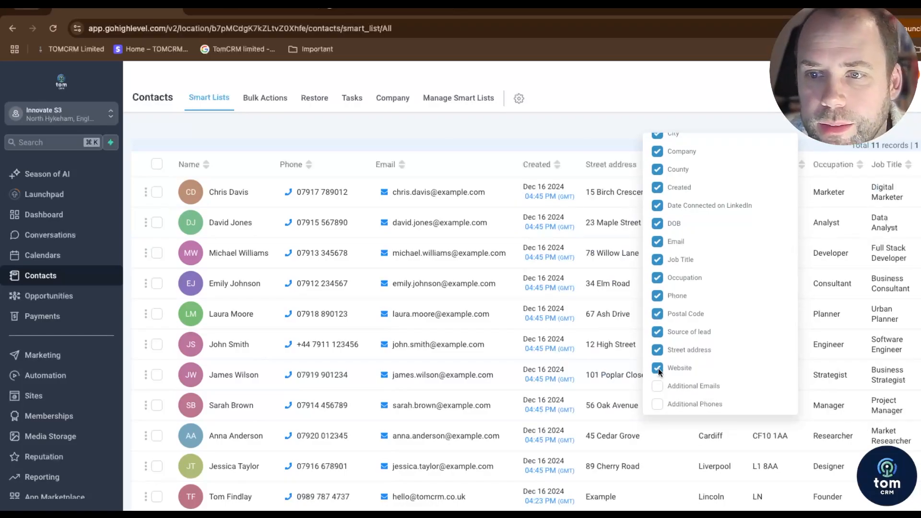
click(560, 113)
Examine the imported contacts' values across all displayed columns, from name and phone through to website
scroll(568, 173, right, 8)
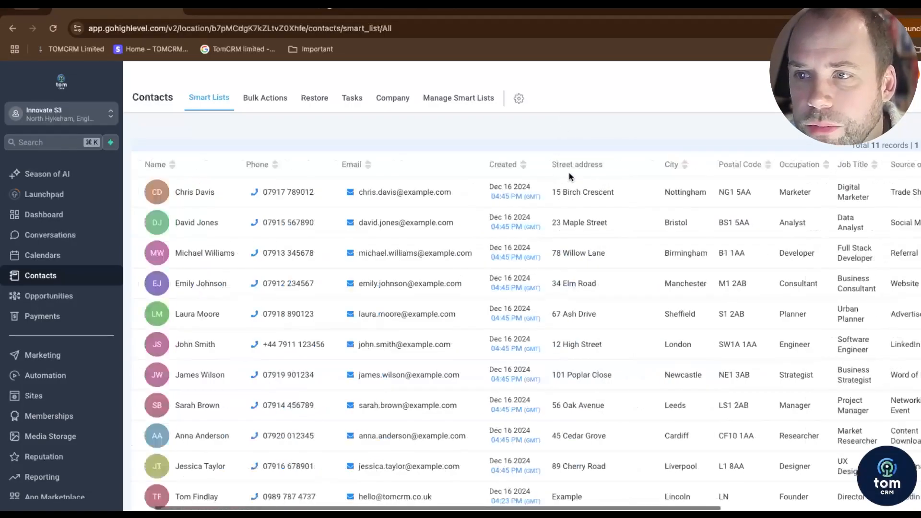
scroll(551, 182, left, 8)
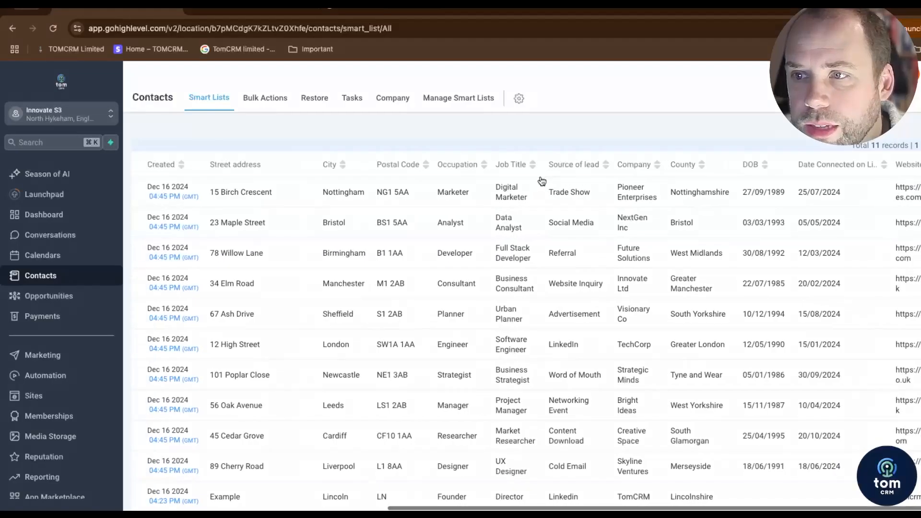
scroll(460, 181, up, 2)
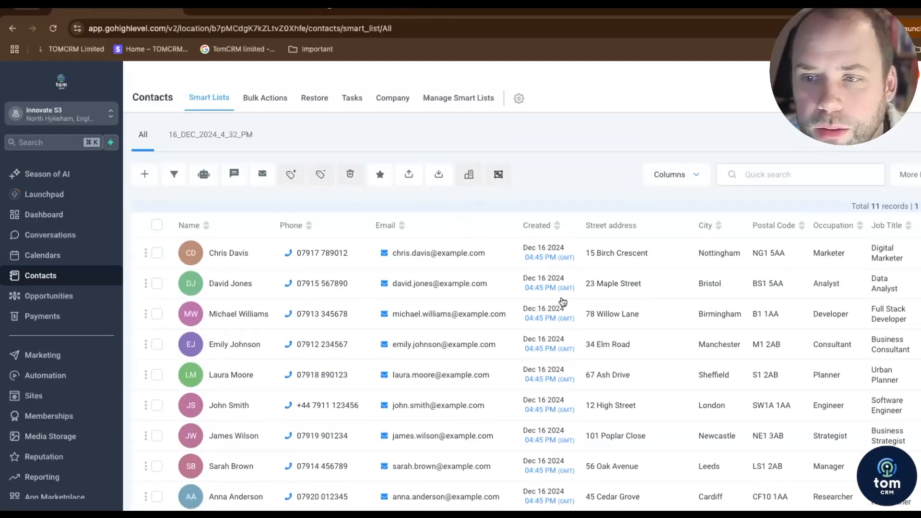
scroll(511, 293, right, 8)
scroll(509, 294, left, 8)
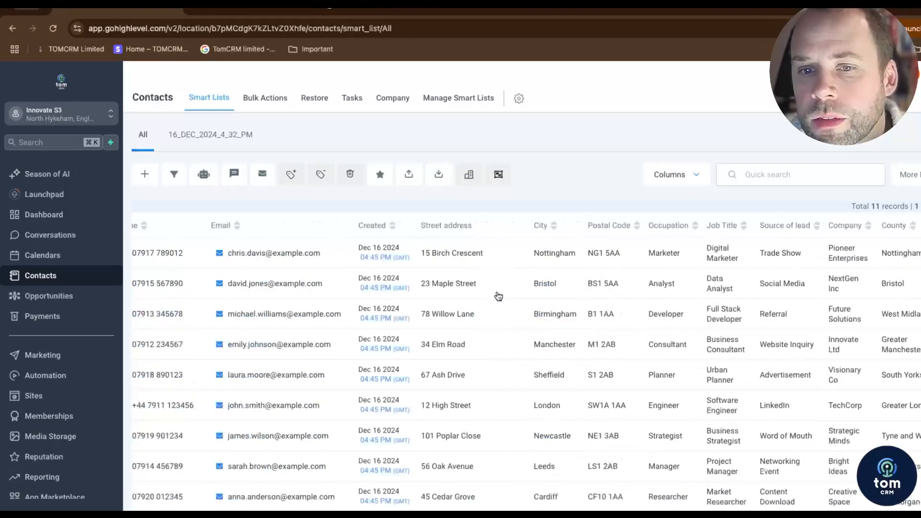
scroll(501, 295, right, 6)
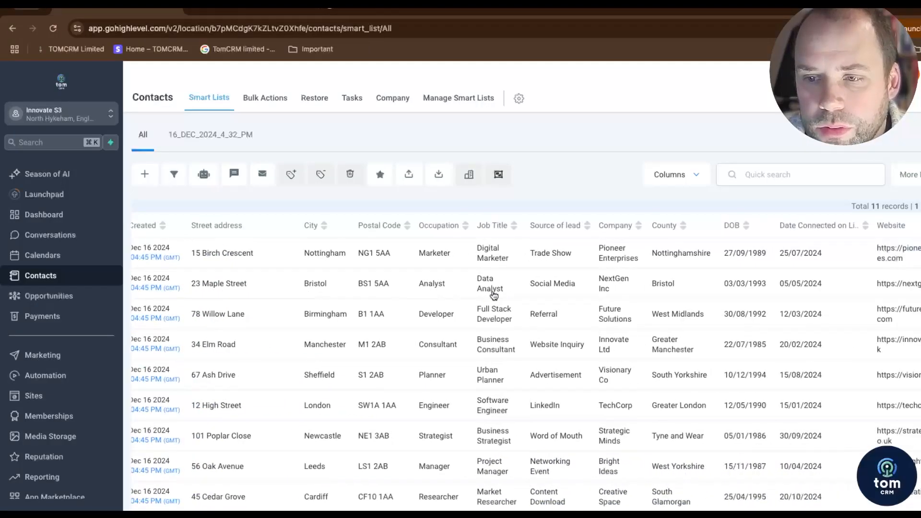
scroll(494, 295, left, 6)
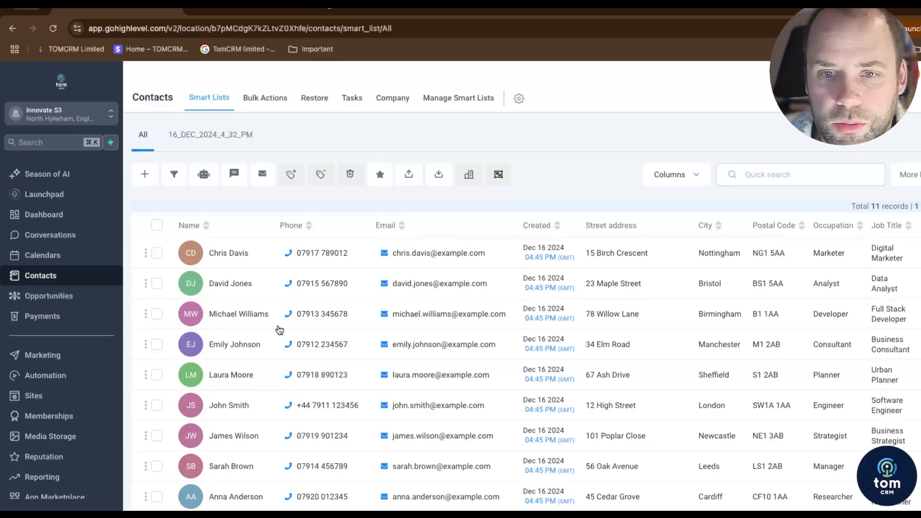
scroll(623, 297, right, 5)
scroll(695, 294, right, 2)
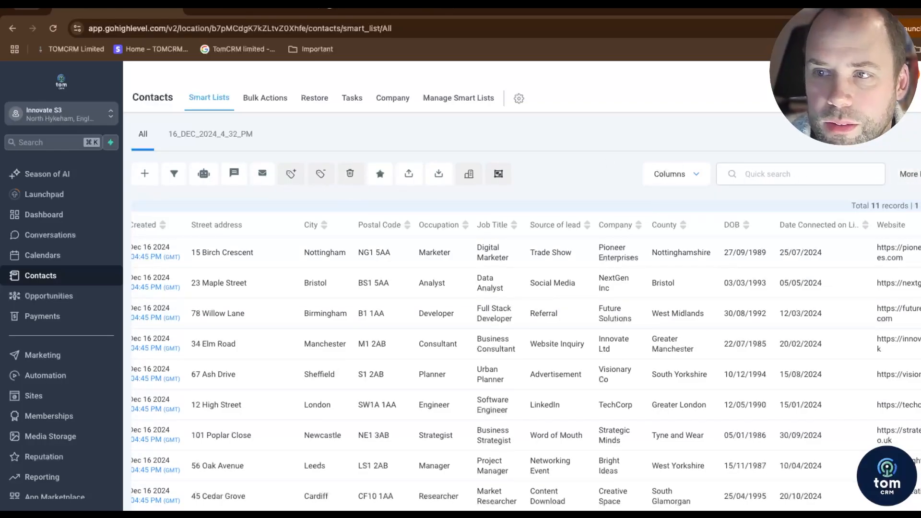
Filter the contacts list to records whose First Name is not empty
click(911, 174)
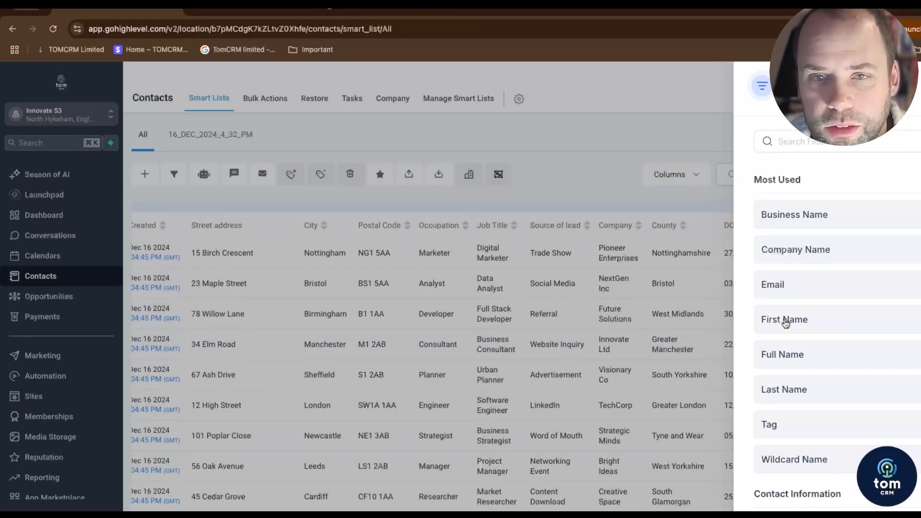
click(785, 320)
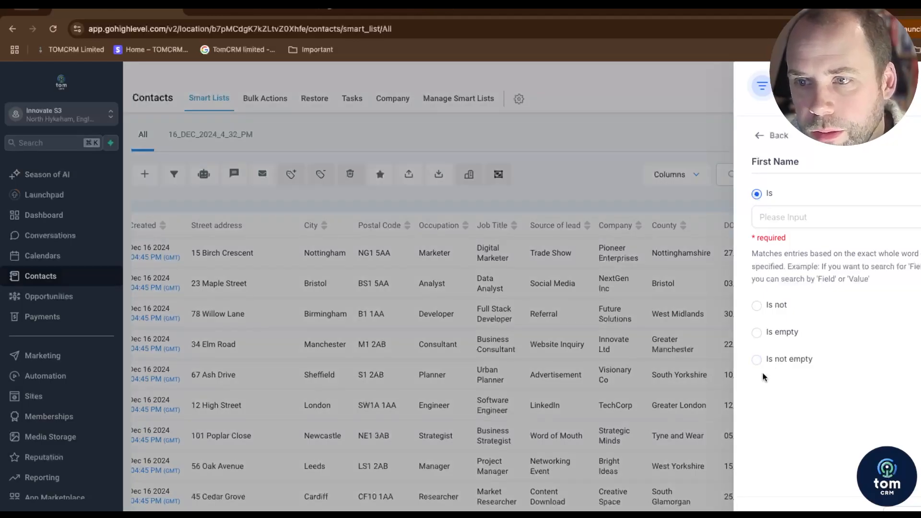
click(761, 362)
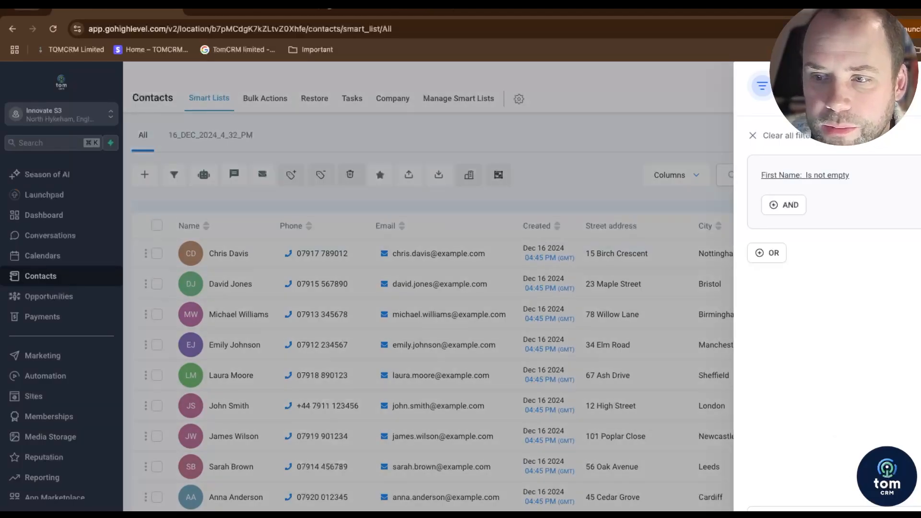
Save the filtered contacts view as a new smart list named Dummy Data
click(857, 509)
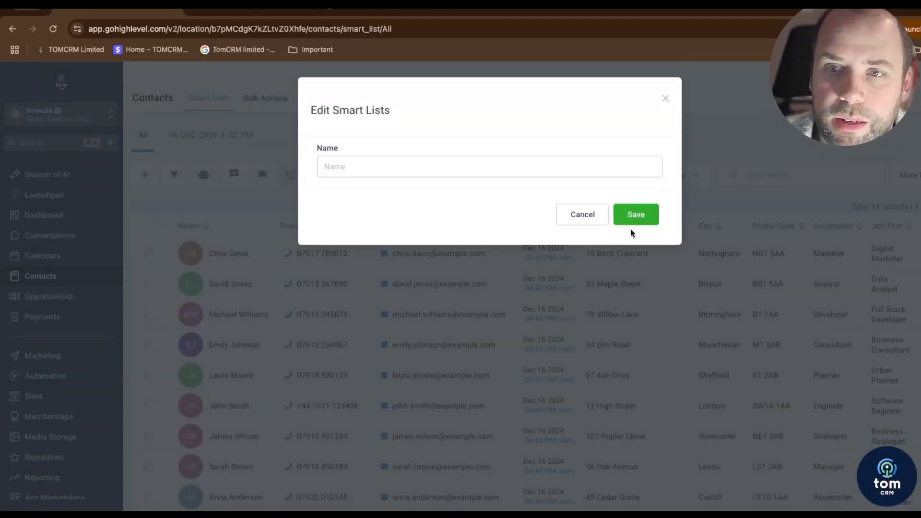
click(376, 163)
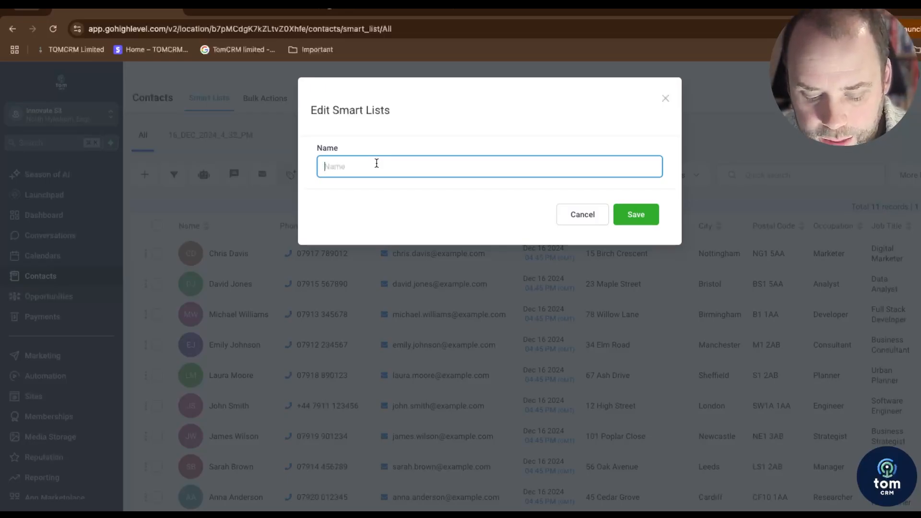
text(Dummy Dat)
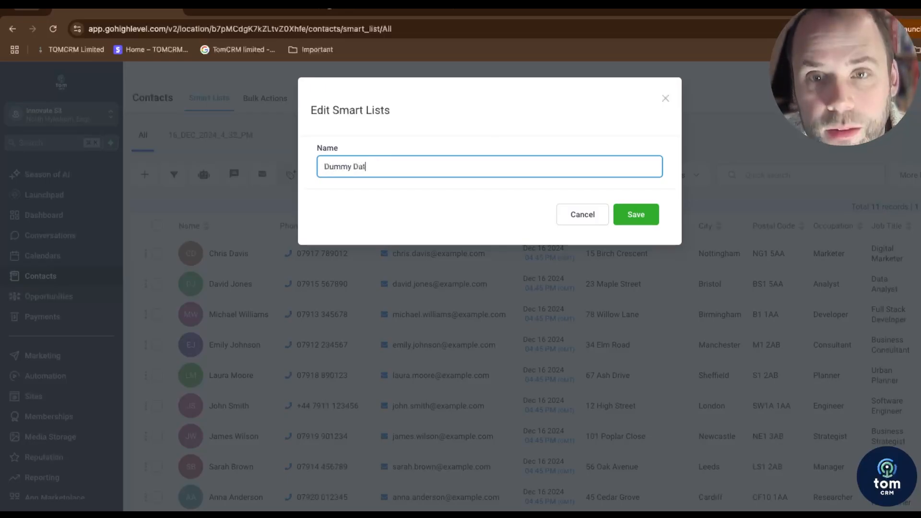
text(a)
click(637, 206)
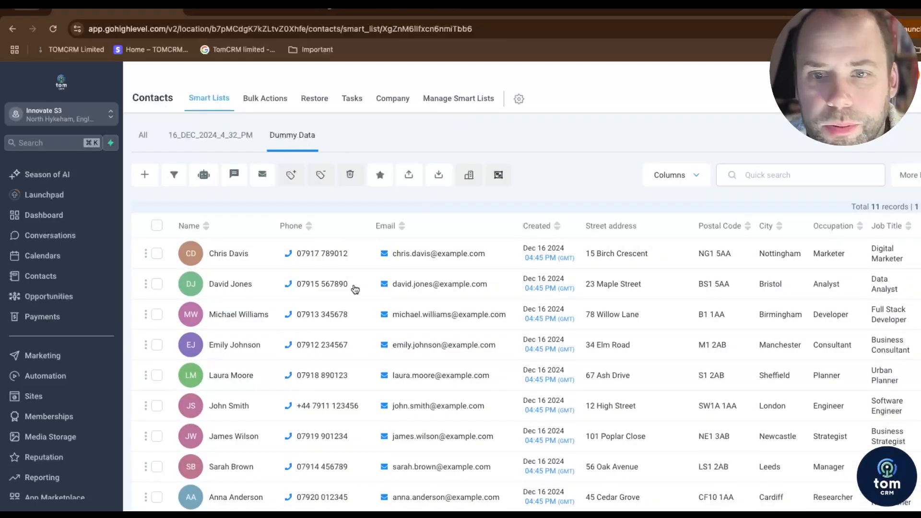
Look through the records and columns of the Dummy Data smart list
scroll(357, 288, down, 2)
scroll(366, 281, right, 5)
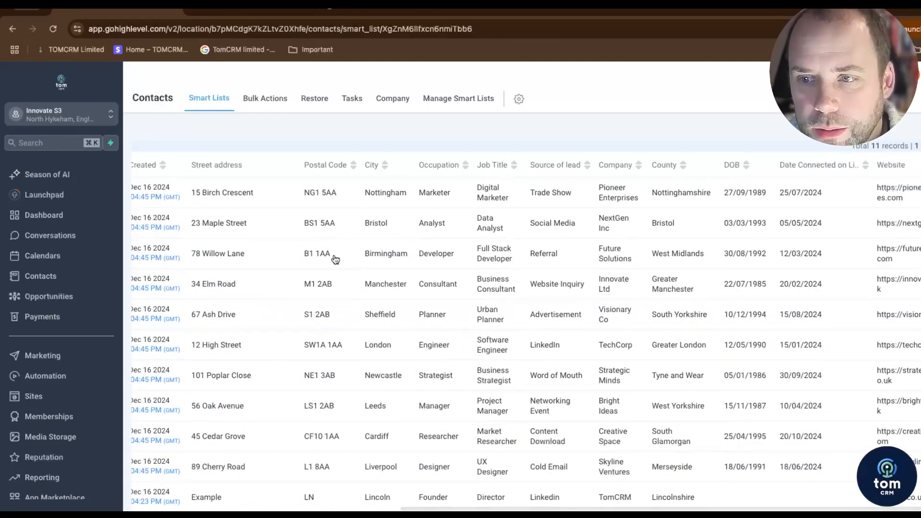
scroll(335, 254, left, 5)
scroll(335, 248, up, 1)
scroll(343, 245, up, 2)
scroll(347, 245, right, 5)
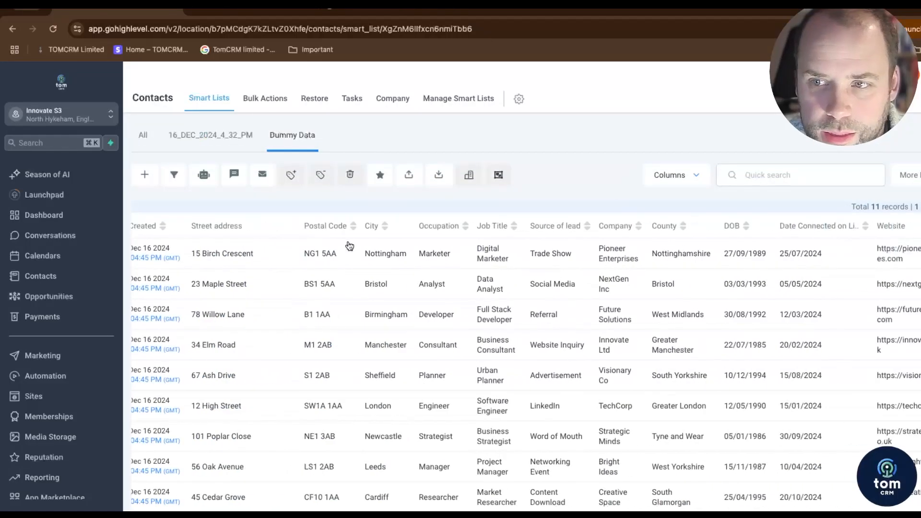
scroll(348, 245, down, 2)
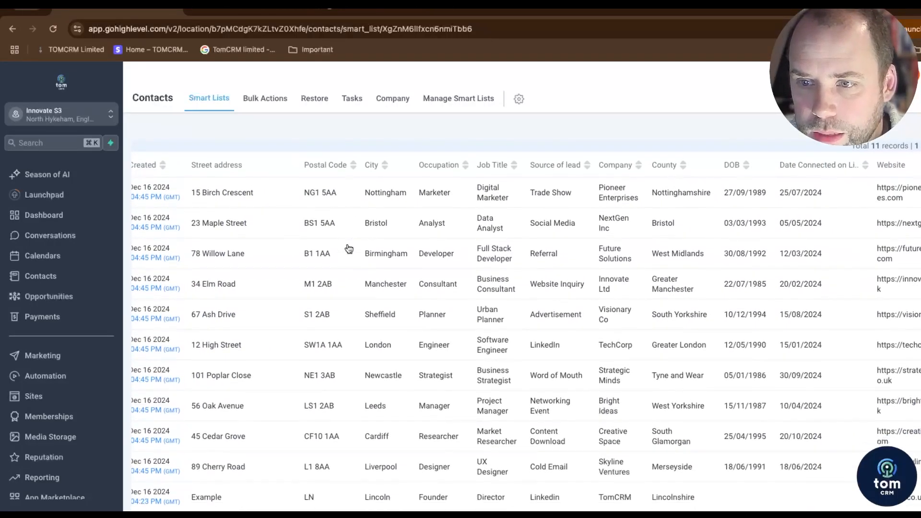
scroll(338, 245, left, 5)
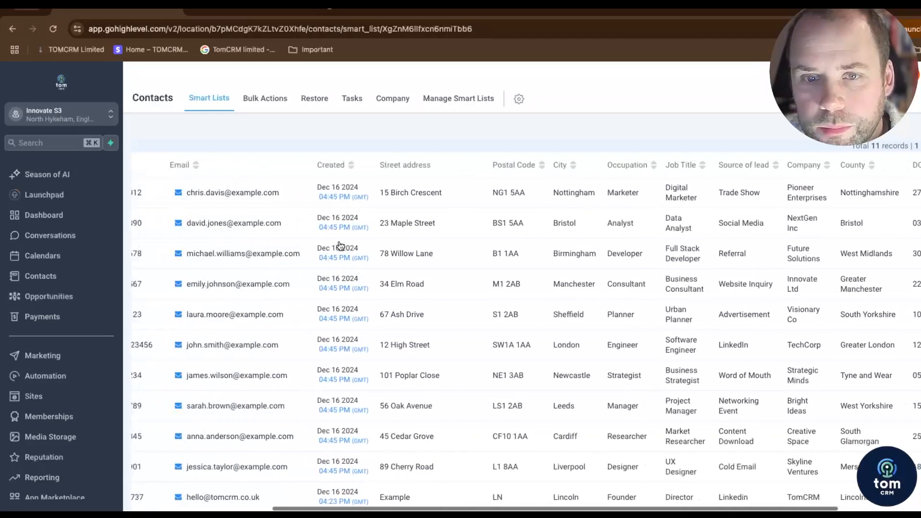
scroll(331, 242, up, 2)
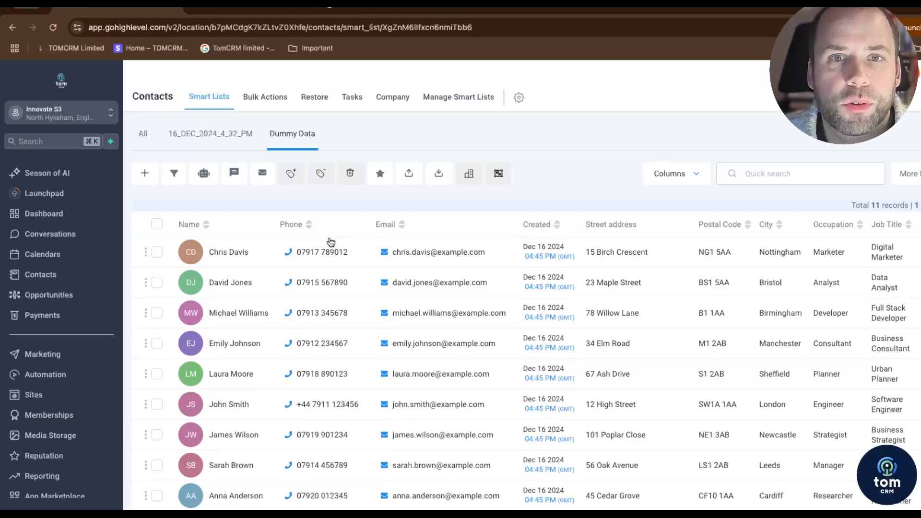